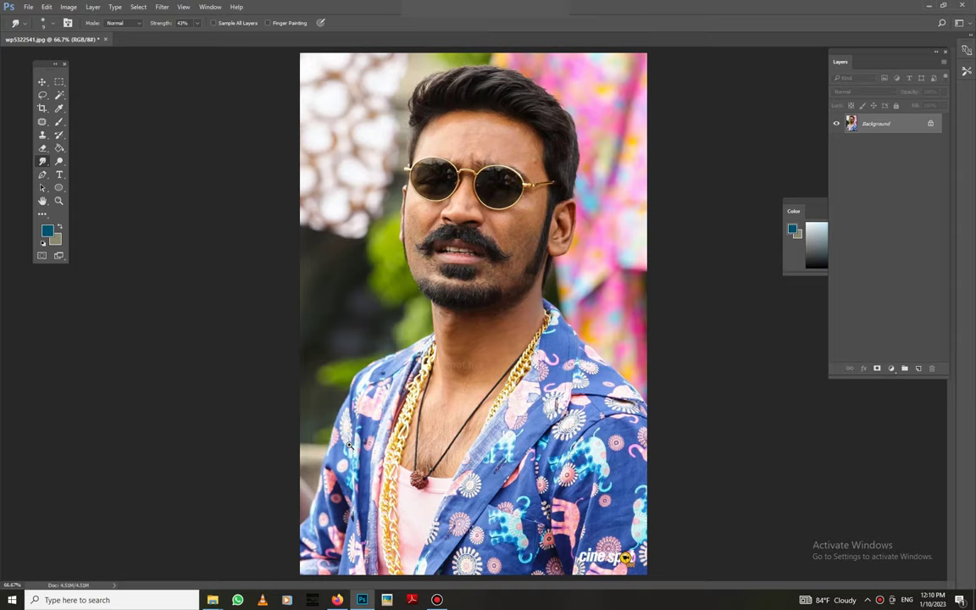
# Step: Trace a Pen path around the man's head, hair and body outline
pyautogui.scroll(1, 348, 444)
pyautogui.press('p')
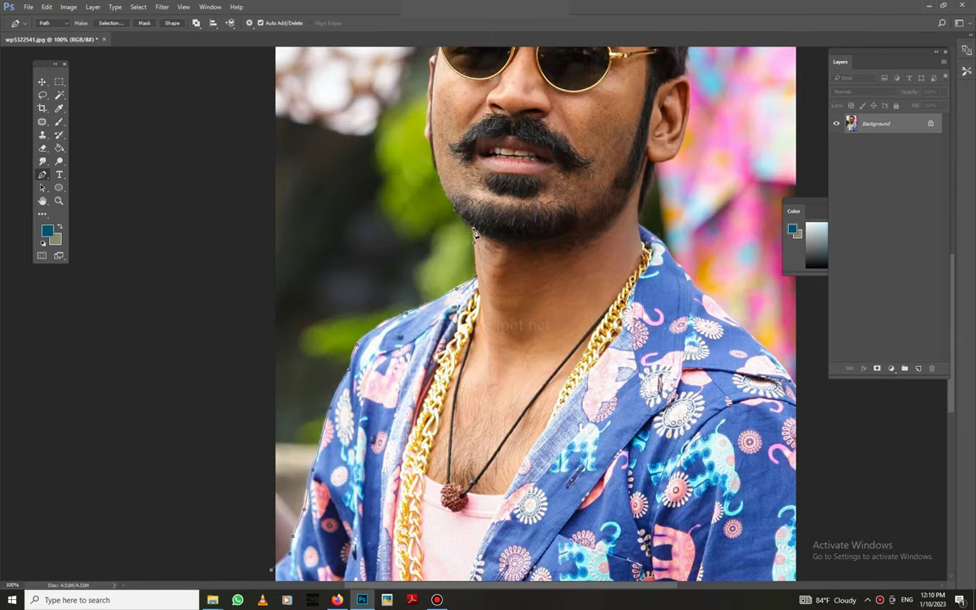
pyautogui.scroll(1, 311, 460)
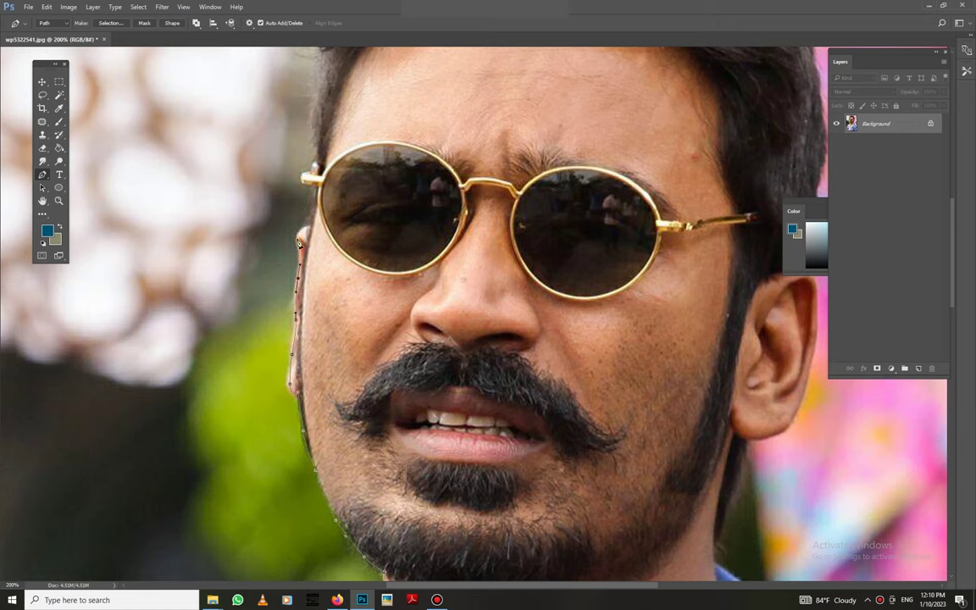
pyautogui.moveTo(310, 176); pyautogui.dragTo(251, 413)
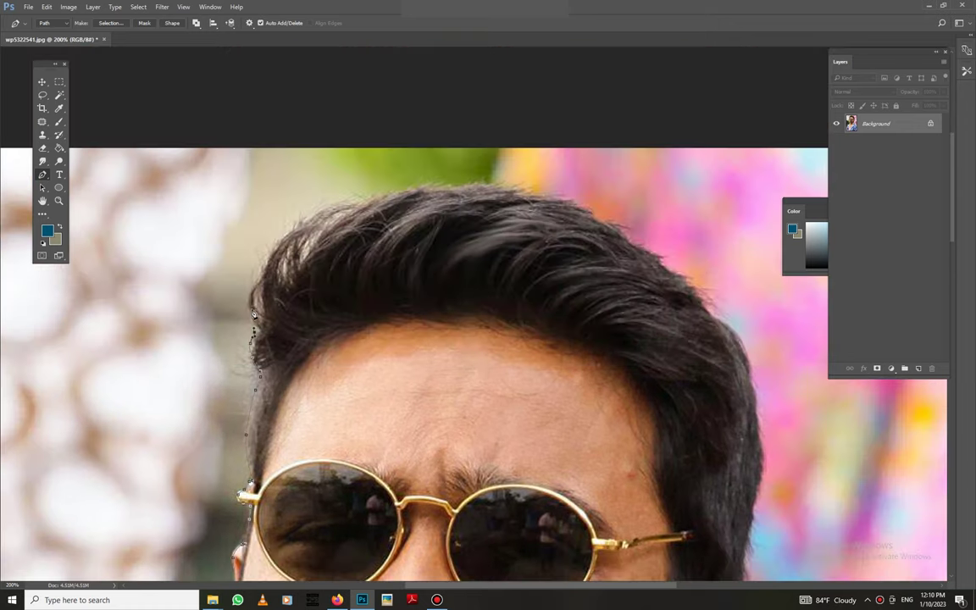
pyautogui.moveTo(357, 216); pyautogui.dragTo(598, 221)
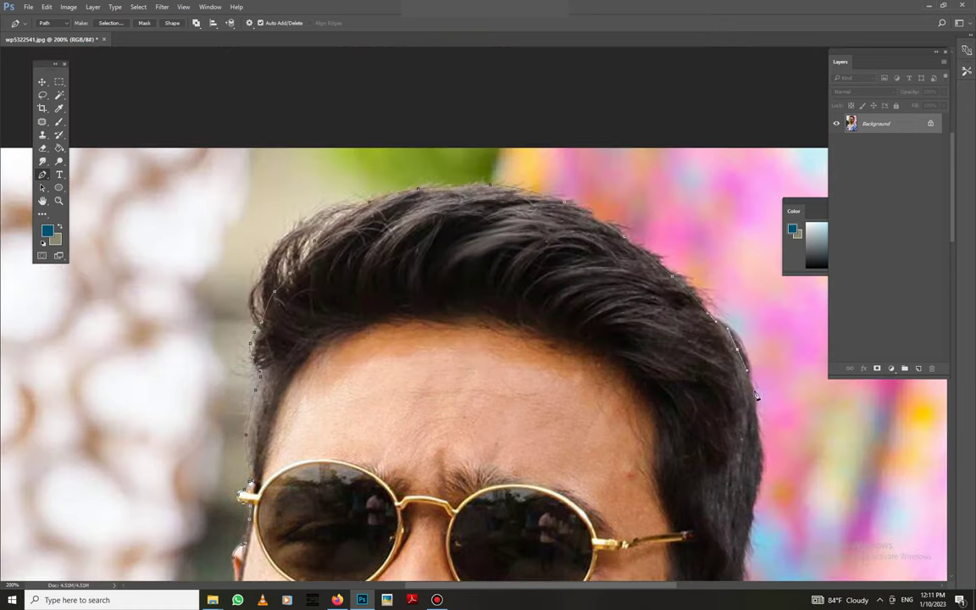
pyautogui.scroll(-2, 757, 396)
pyautogui.scroll(-2, 720, 355)
pyautogui.moveTo(757, 396); pyautogui.dragTo(660, 305)
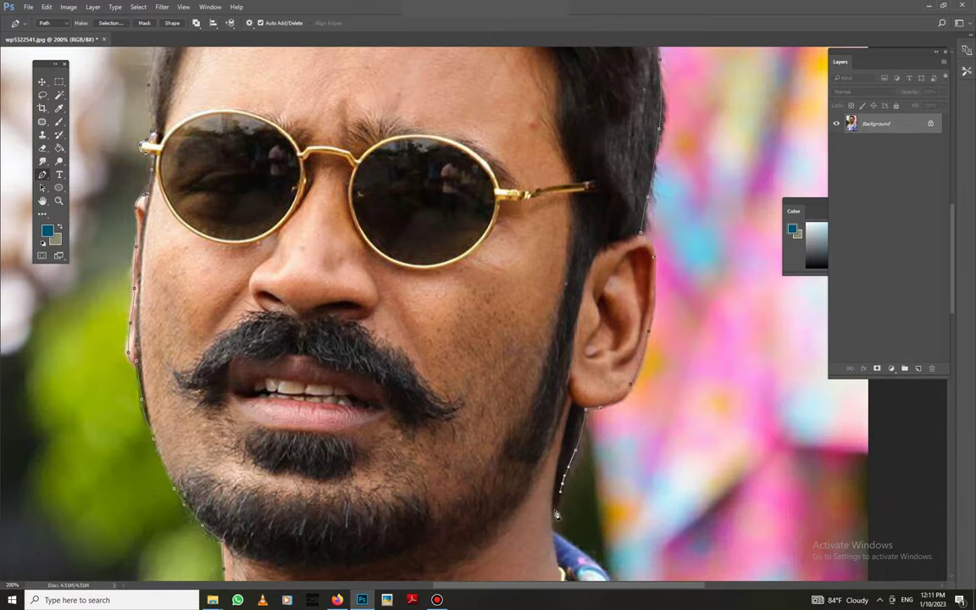
# Step: Convert the traced path to a selection and delete the blurred background
pyautogui.scroll(-3, 557, 514)
pyautogui.scroll(-3, 557, 515)
pyautogui.scroll(3, 275, 390)
pyautogui.hotkey('ctrl', 'Return')
pyautogui.click(59, 81)
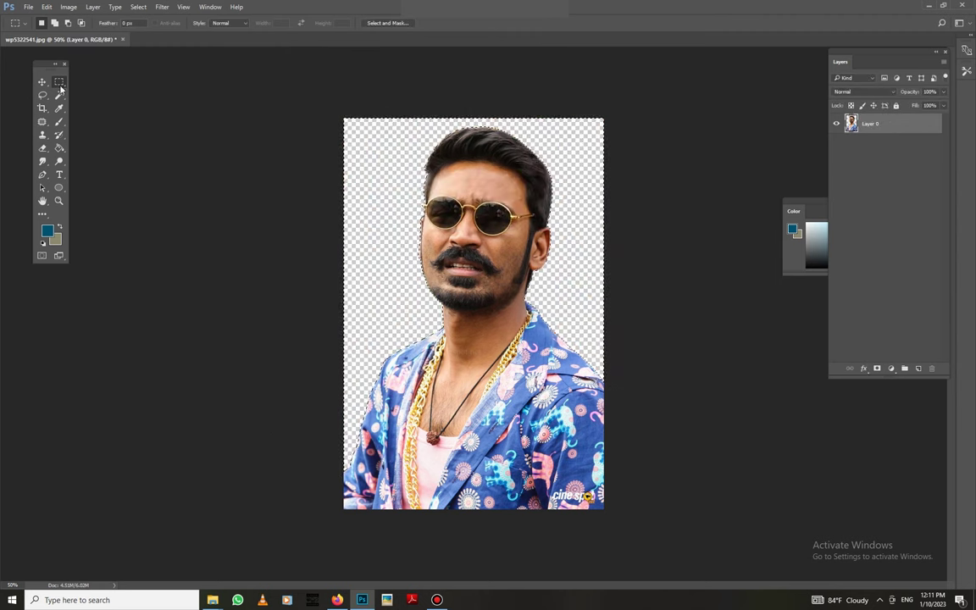
# Step: Duplicate the portrait layer and crop-extend the canvas to the left of the subject
pyautogui.hotkey('ctrl', 'j')
pyautogui.click(41, 107)
pyautogui.moveTo(474, 509); pyautogui.dragTo(553, 491)
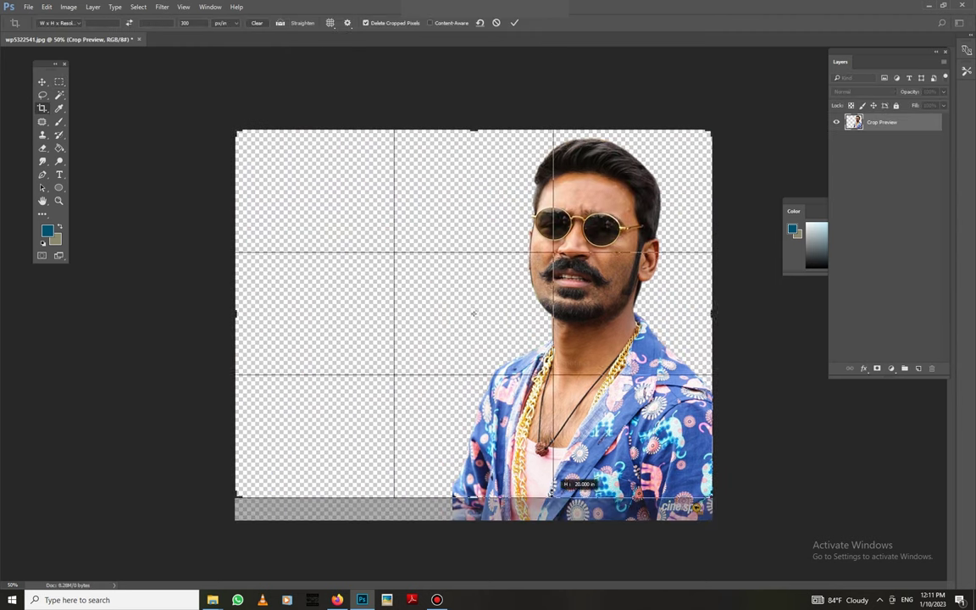
pyautogui.press('Return')
# Step: Add a new layer filled with dark blue-grey behind the portrait
pyautogui.press('i')
pyautogui.click(47, 231)
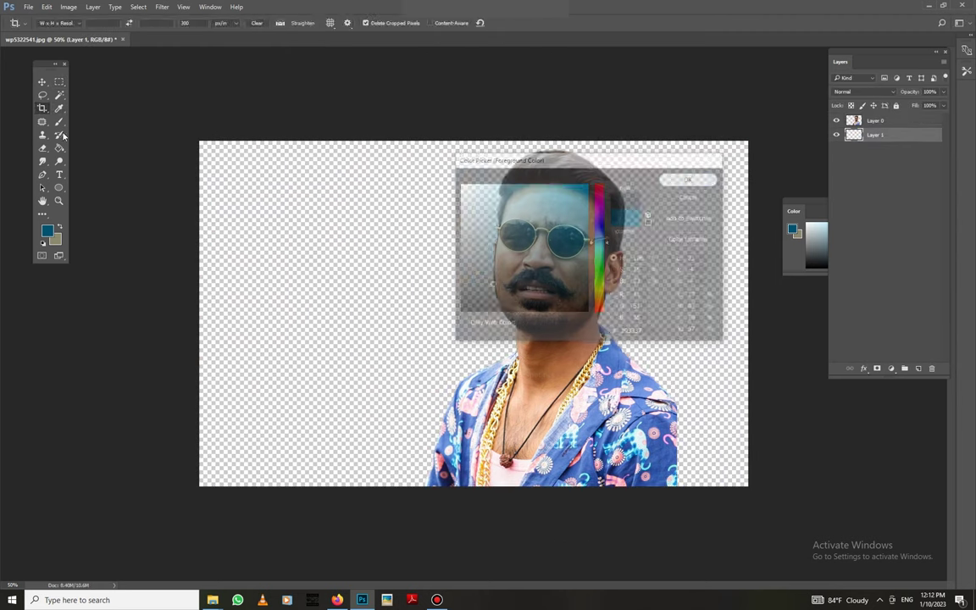
pyautogui.press('Return')
pyautogui.hotkey('alt', 'BackSpace')
# Step: Boost Layer 0's tone and colour with Levels and Camera Raw Basic adjustments
pyautogui.click(875, 121)
pyautogui.hotkey('ctrl', 'l')
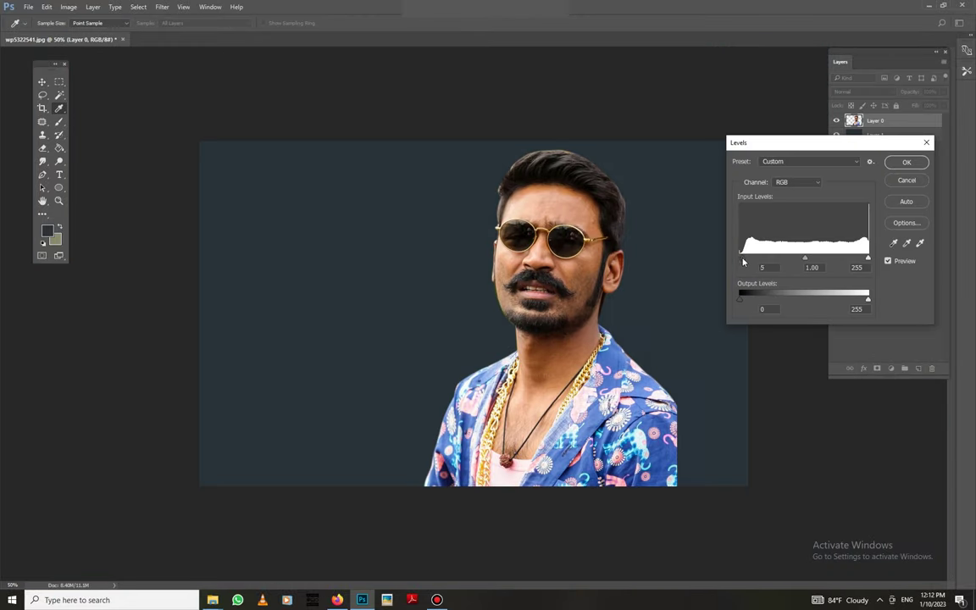
pyautogui.press('Return')
pyautogui.hotkey('ctrl', 'shift', 'a')
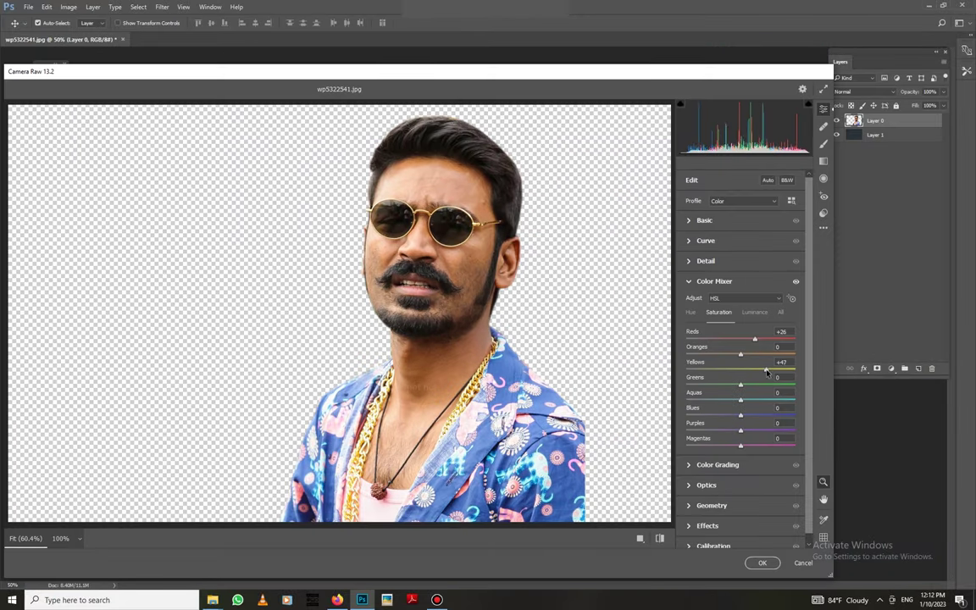
pyautogui.click(733, 222)
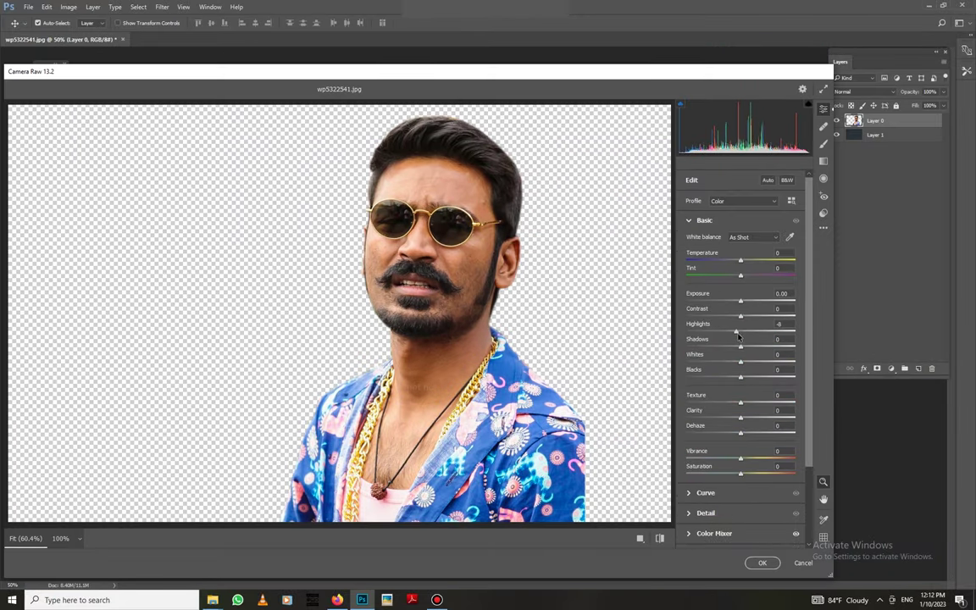
pyautogui.press('Return')
# Step: Darken the sunglass lenses with Color Balance and a Levels adjustment
pyautogui.hotkey('ctrl', '1')
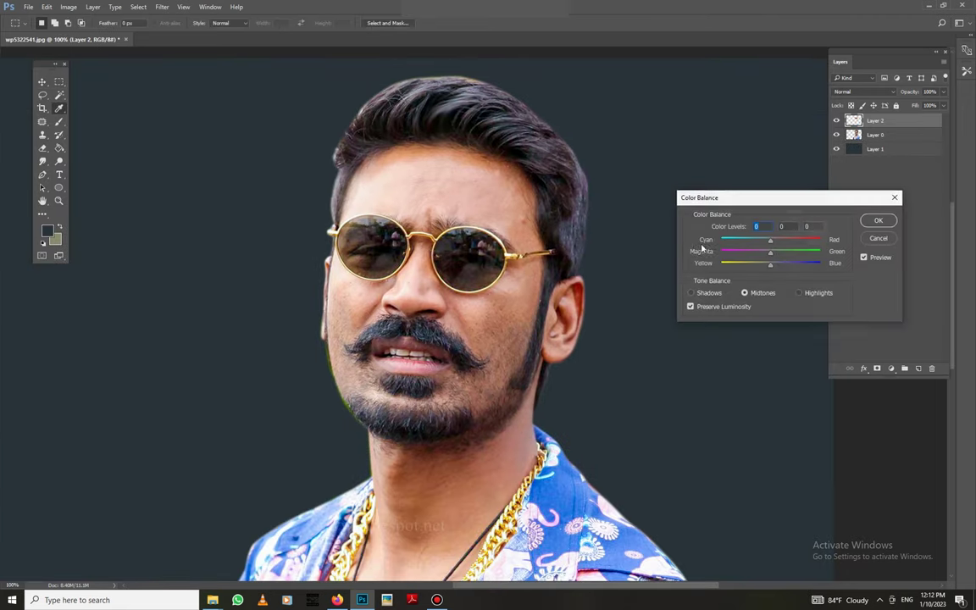
pyautogui.click(879, 221)
pyautogui.hotkey('ctrl', 'l')
pyautogui.moveTo(739, 258); pyautogui.dragTo(761, 257)
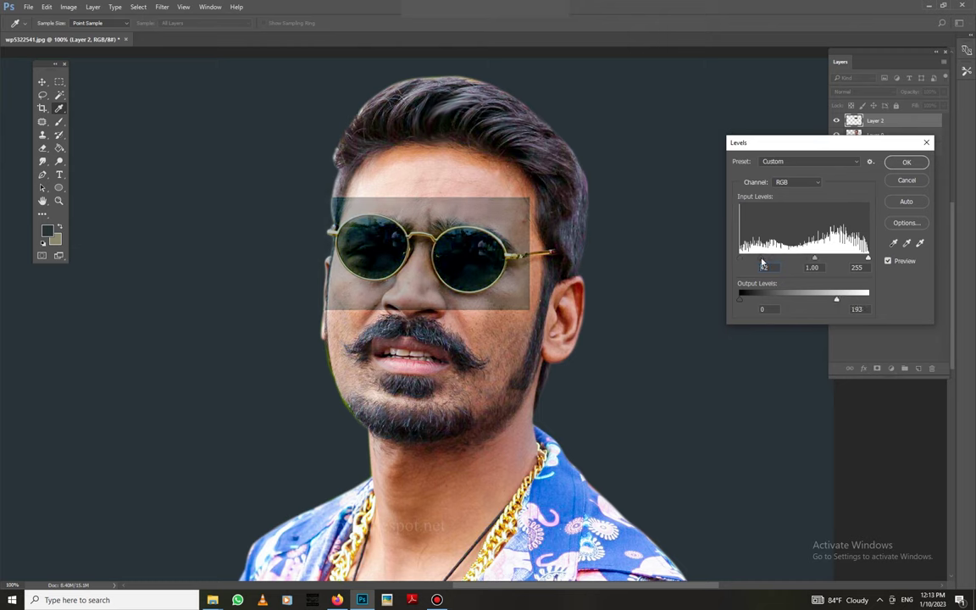
pyautogui.press('Return')
# Step: Erase excess from the eye layer and merge it into the portrait
pyautogui.press('e')
pyautogui.rightClick(305, 276)
pyautogui.press('Return')
pyautogui.hotkey('ctrl', 'e')
pyautogui.click(42, 161)
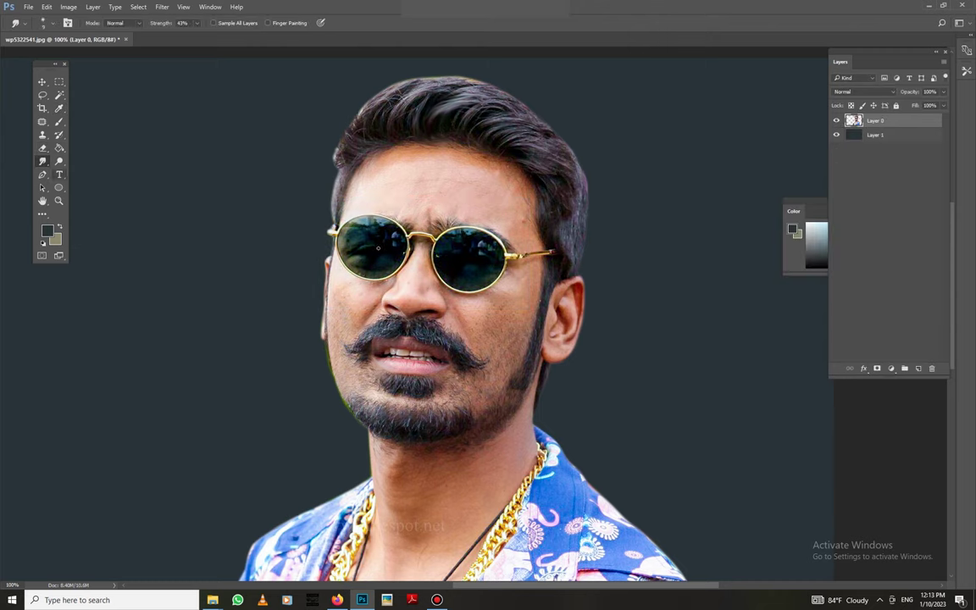
# Step: Zoom to 200% on the face and set Smudge strength to 22%
pyautogui.hotkey('ctrl', '+')
pyautogui.rightClick(327, 251)
pyautogui.press('Return')
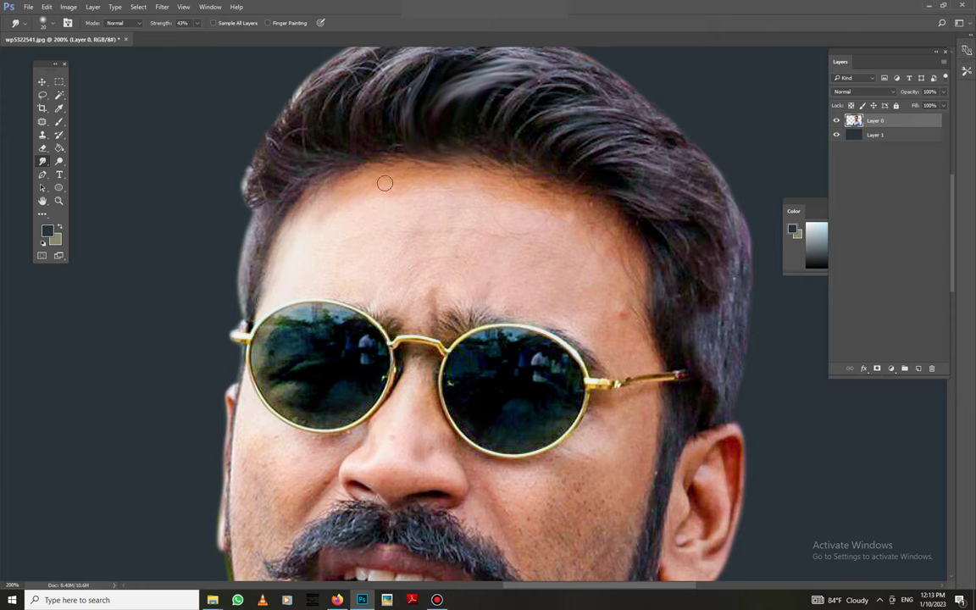
pyautogui.moveTo(176, 23); pyautogui.dragTo(157, 23)
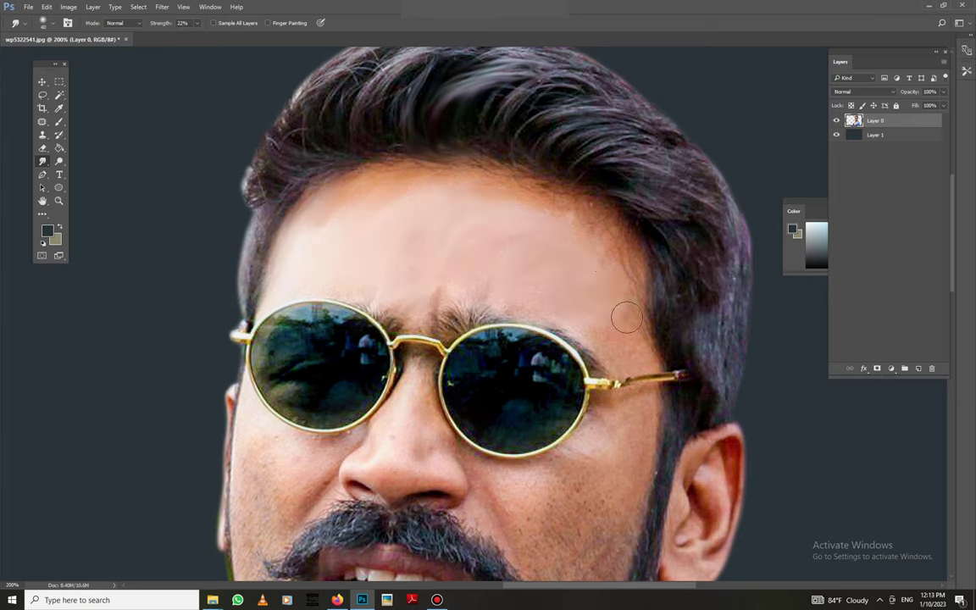
pyautogui.scroll(-2, 579, 378)
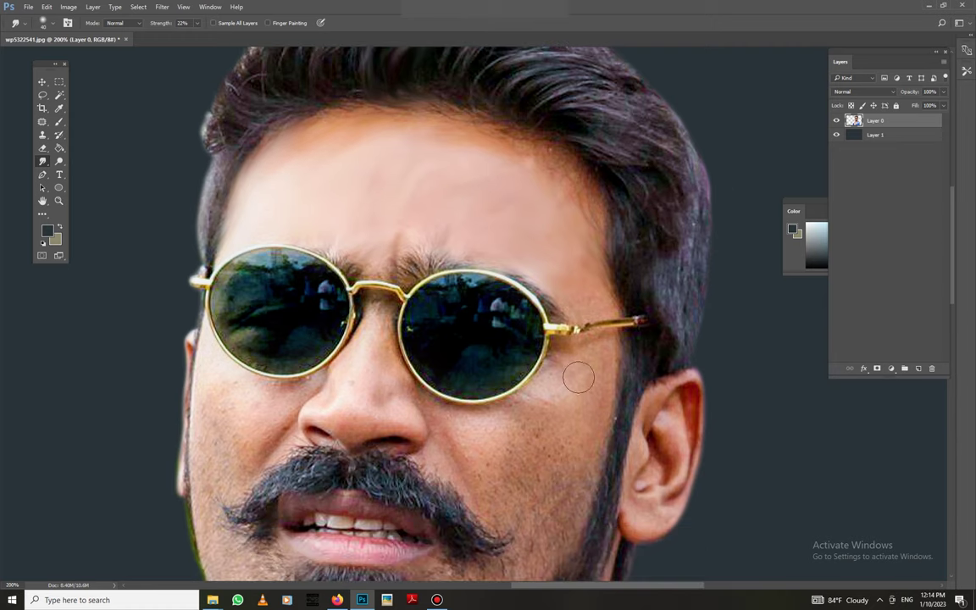
# Step: At 47% Smudge strength, wipe the reflections out of both lenses
pyautogui.rightClick(500, 373)
pyautogui.press('4')
pyautogui.press('7')
pyautogui.press('Escape')
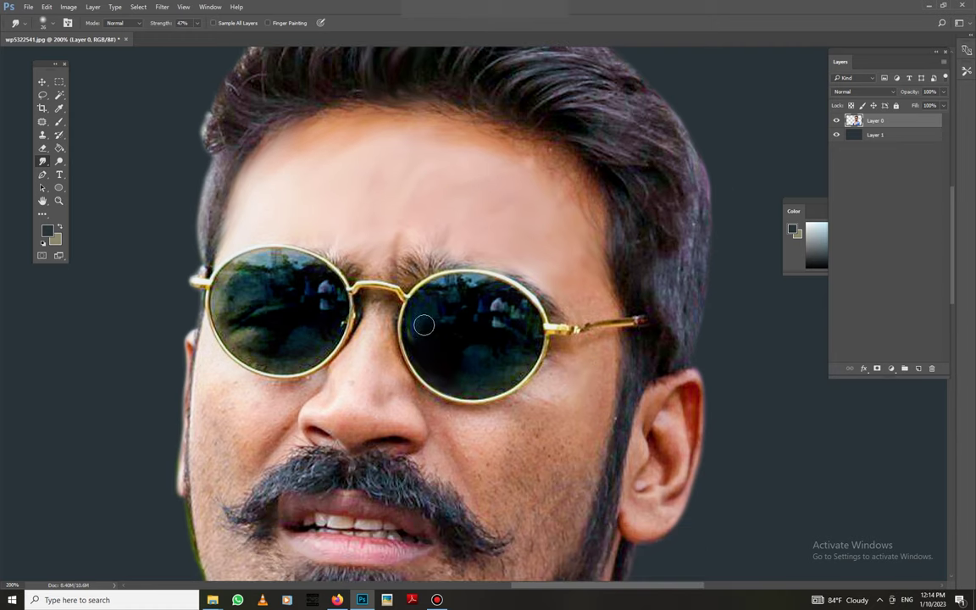
pyautogui.moveTo(450, 341)
pyautogui.mouseDown()
pyautogui.moveTo(495, 379)
pyautogui.moveTo(473, 303)
pyautogui.moveTo(510, 293)
pyautogui.moveTo(449, 342)
pyautogui.mouseUp()
pyautogui.hscroll(-3, 457, 332)
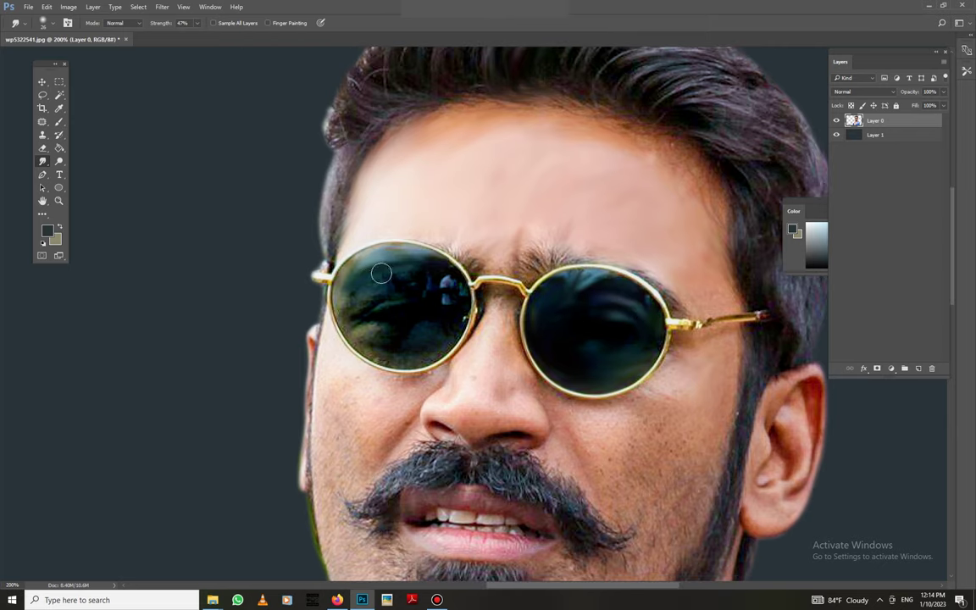
pyautogui.moveTo(399, 305)
pyautogui.mouseDown()
pyautogui.moveTo(447, 294)
pyautogui.moveTo(382, 344)
pyautogui.moveTo(455, 316)
pyautogui.mouseUp()
# Step: Blend the left lens's lower part at 24% strength, then set strength to 34%
pyautogui.click(197, 23)
pyautogui.moveTo(179, 34); pyautogui.dragTo(166, 34)
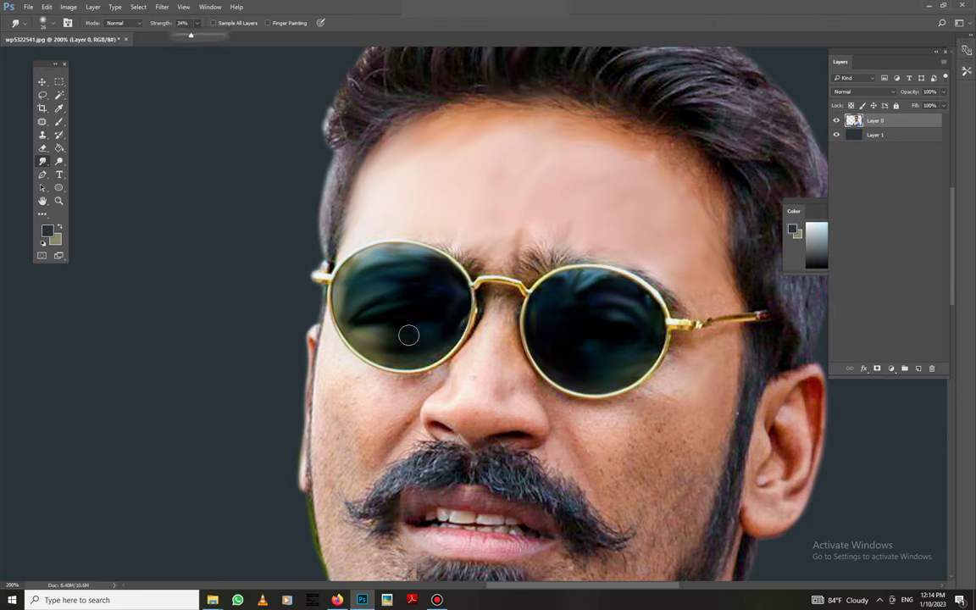
pyautogui.moveTo(428, 305); pyautogui.dragTo(456, 364)
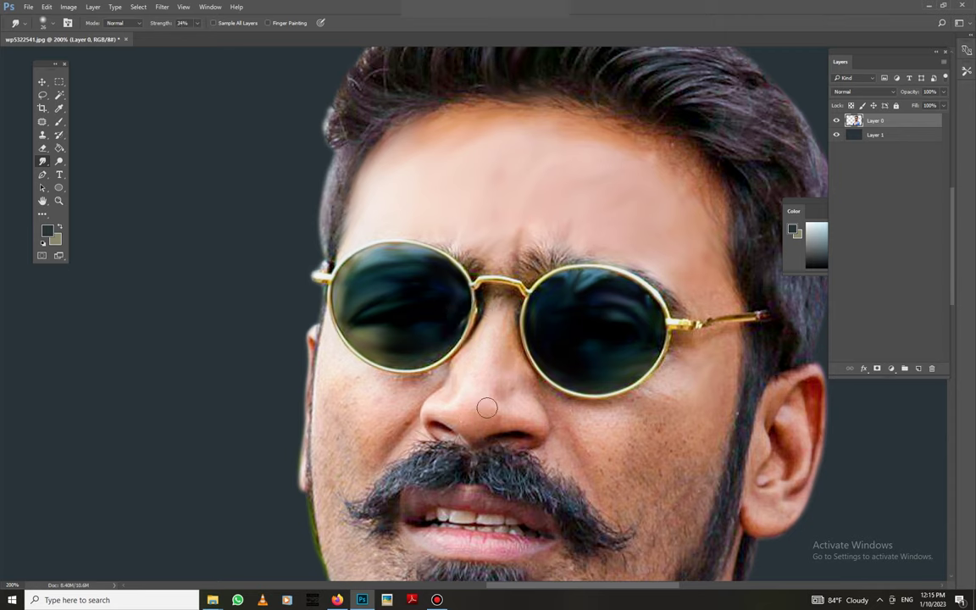
pyautogui.press('3')
pyautogui.press('4')
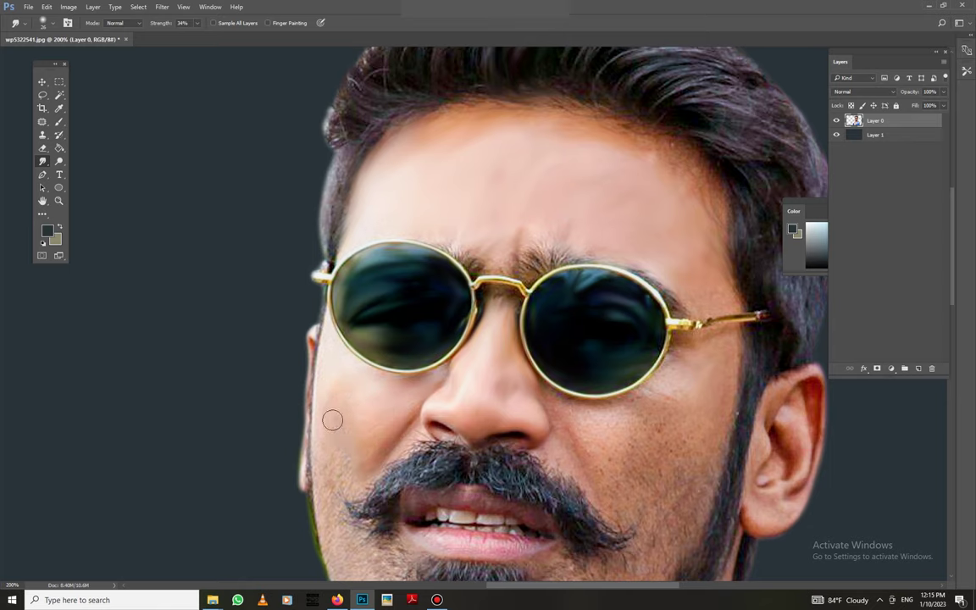
pyautogui.scroll(-3, 324, 473)
pyautogui.hscroll(3, 325, 474)
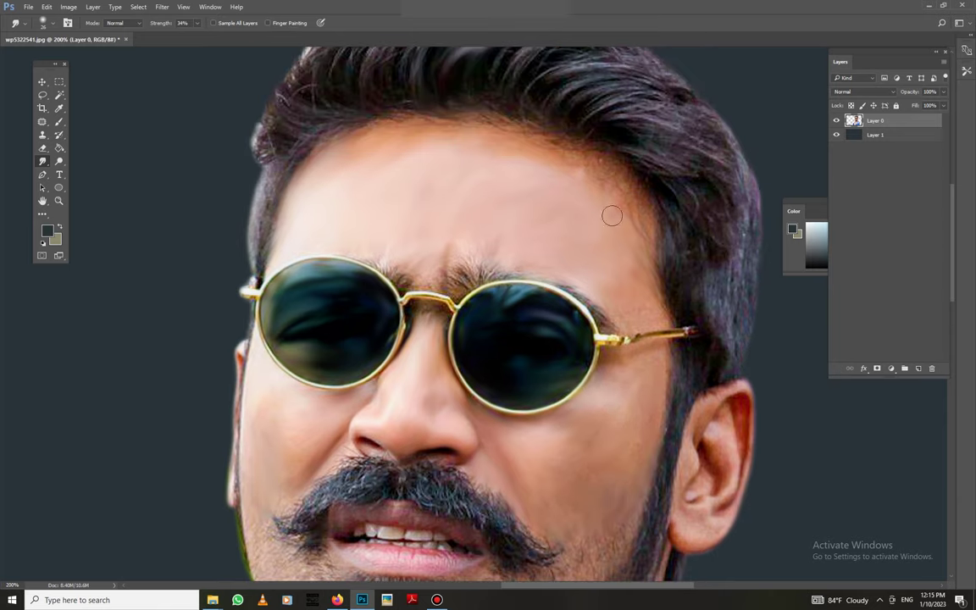
pyautogui.moveTo(541, 406); pyautogui.dragTo(257, 230)
pyautogui.press('s')
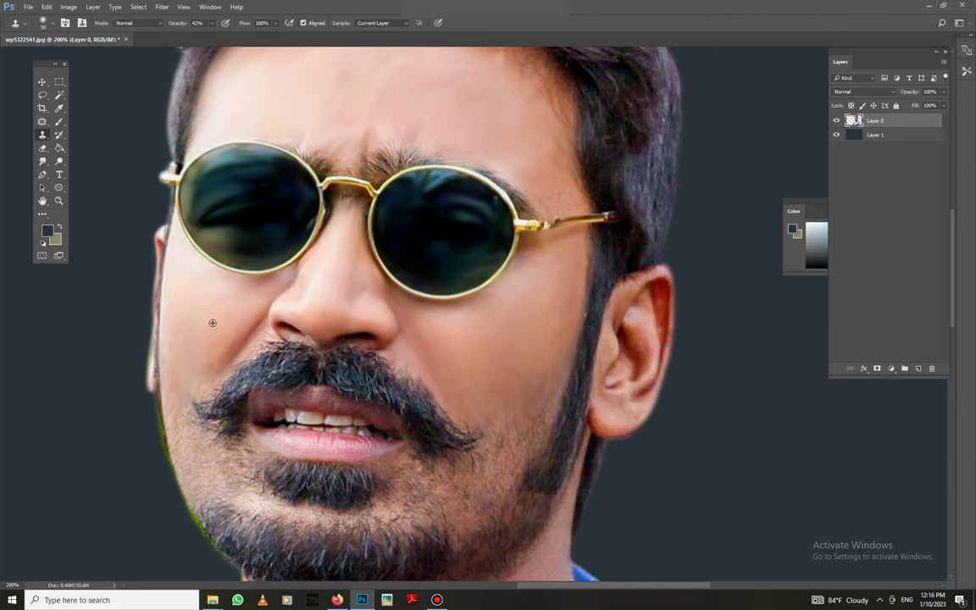
# Step: Smudge the cheek skin just below the left glasses rim
pyautogui.scroll(3, 185, 313)
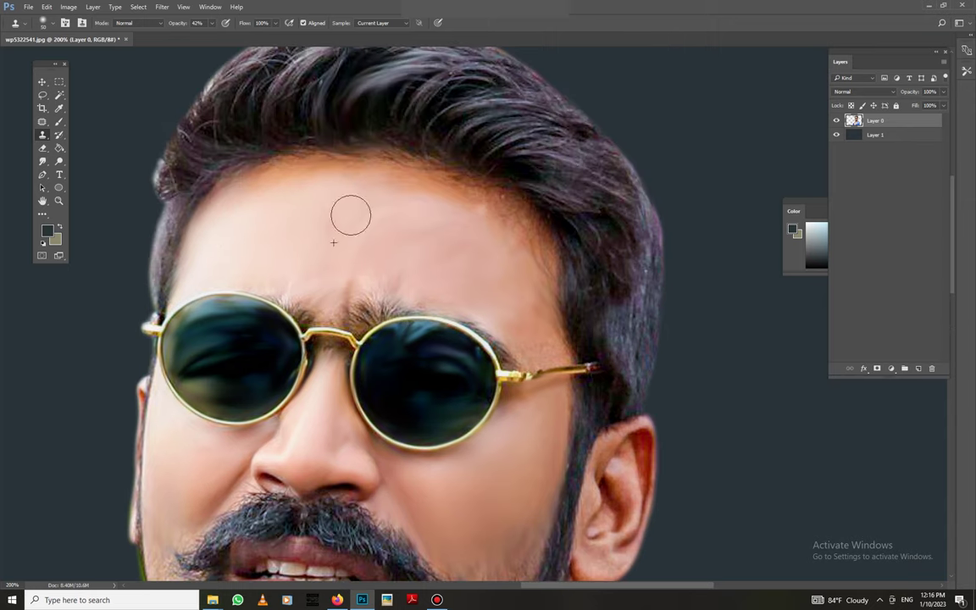
pyautogui.scroll(-3, 420, 221)
pyautogui.scroll(-3, 420, 220)
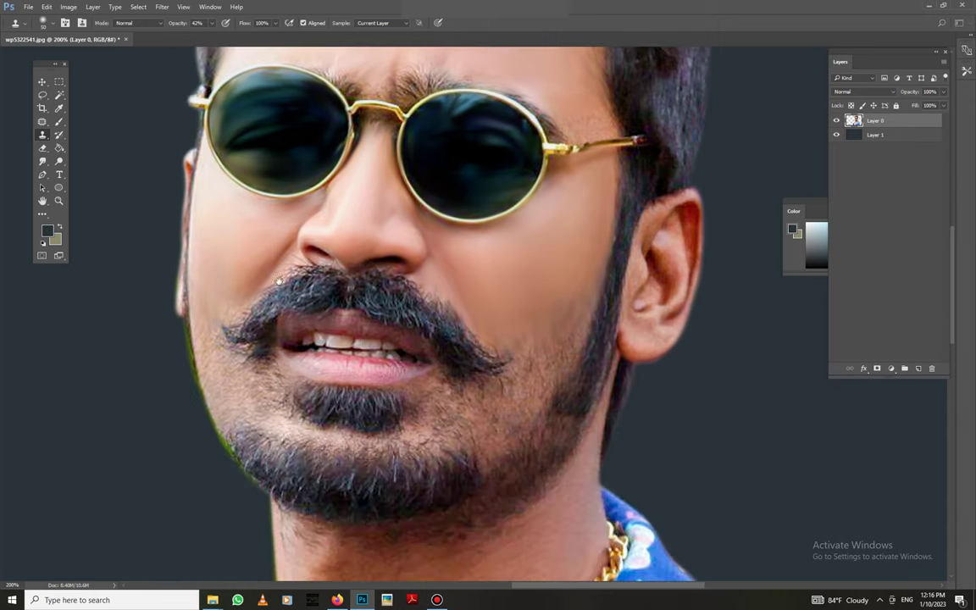
pyautogui.scroll(3, 342, 246)
pyautogui.press('r')
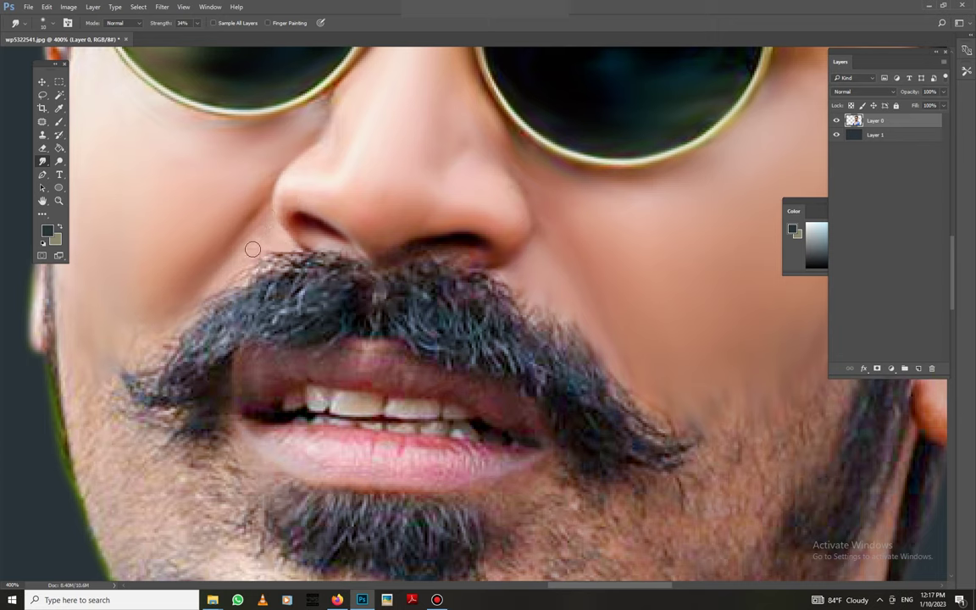
pyautogui.moveTo(343, 87); pyautogui.dragTo(329, 117)
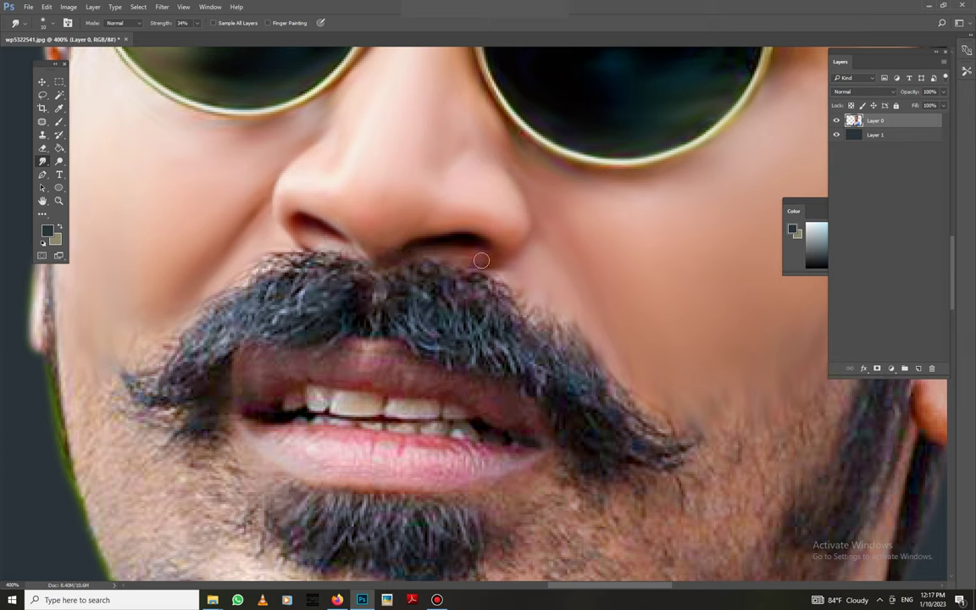
pyautogui.rightClick(419, 321)
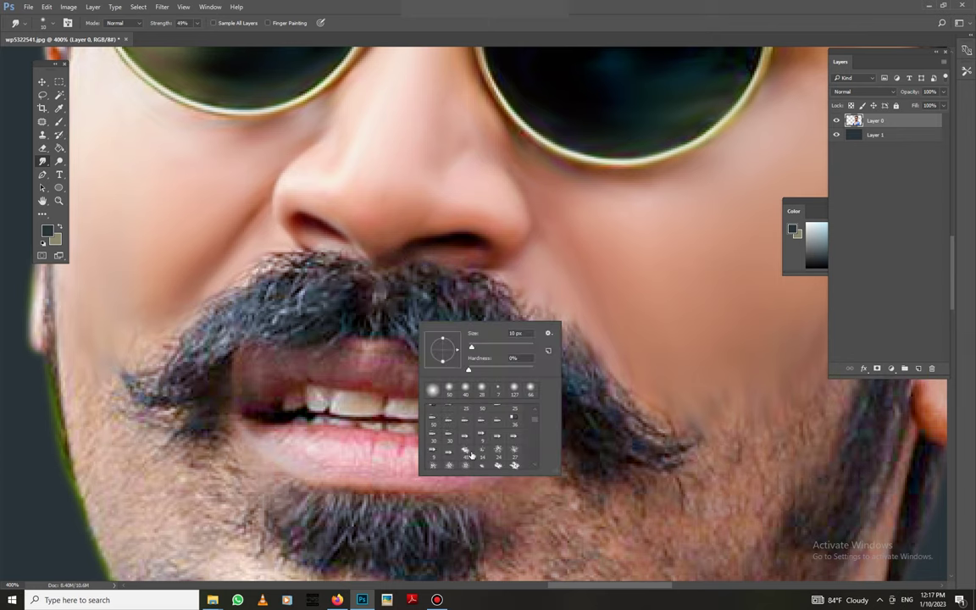
# Step: Set Smudge strength to 49% and smear the centre of the moustache smooth
pyautogui.press('Escape')
pyautogui.press('4')
pyautogui.press('9')
pyautogui.moveTo(193, 26); pyautogui.dragTo(203, 33)
pyautogui.moveTo(377, 259)
pyautogui.mouseDown()
pyautogui.moveTo(496, 278)
pyautogui.moveTo(479, 316)
pyautogui.moveTo(554, 395)
pyautogui.moveTo(466, 265)
pyautogui.moveTo(533, 314)
pyautogui.moveTo(525, 355)
pyautogui.moveTo(581, 425)
pyautogui.moveTo(618, 418)
pyautogui.moveTo(583, 355)
pyautogui.moveTo(385, 290)
pyautogui.moveTo(427, 331)
pyautogui.moveTo(313, 297)
pyautogui.moveTo(303, 263)
pyautogui.moveTo(259, 254)
pyautogui.moveTo(229, 304)
pyautogui.moveTo(270, 261)
pyautogui.moveTo(246, 235)
pyautogui.moveTo(174, 317)
pyautogui.moveTo(236, 323)
pyautogui.moveTo(126, 375)
pyautogui.moveTo(159, 305)
pyautogui.mouseUp()
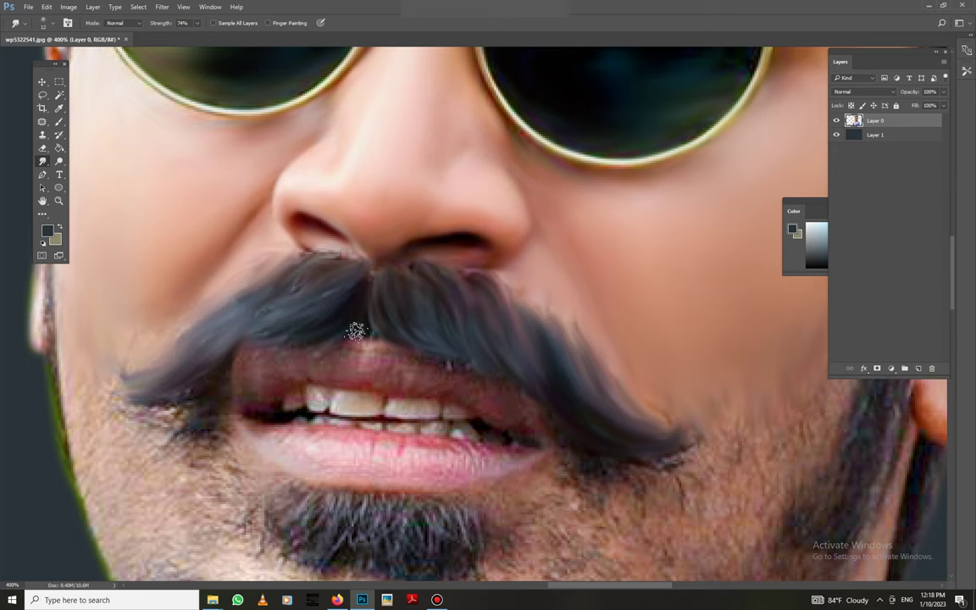
# Step: Gently smudge the skin beside the moustache's left tip
pyautogui.scroll(-3, 402, 276)
pyautogui.scroll(1, 402, 275)
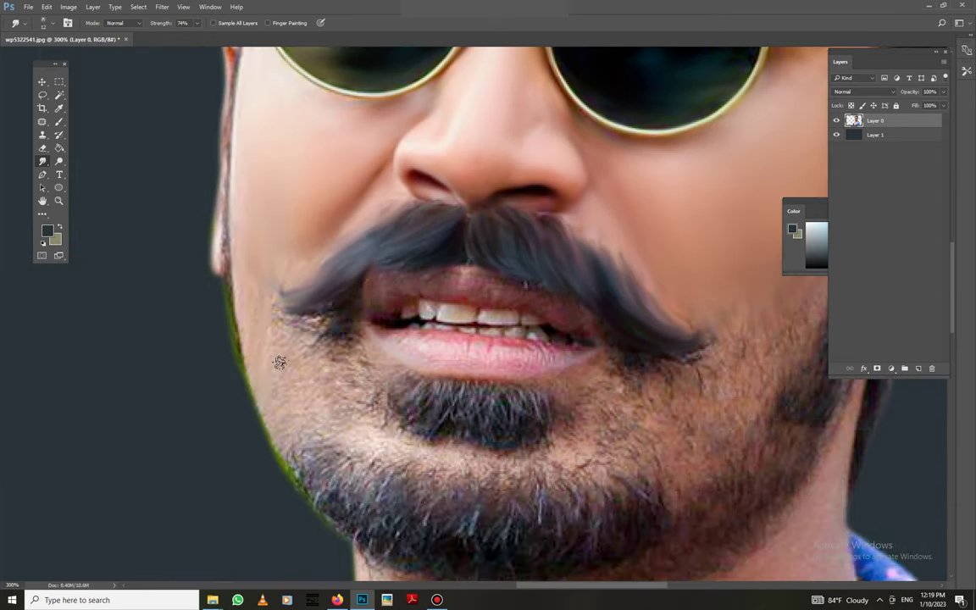
pyautogui.moveTo(286, 379); pyautogui.dragTo(269, 354)
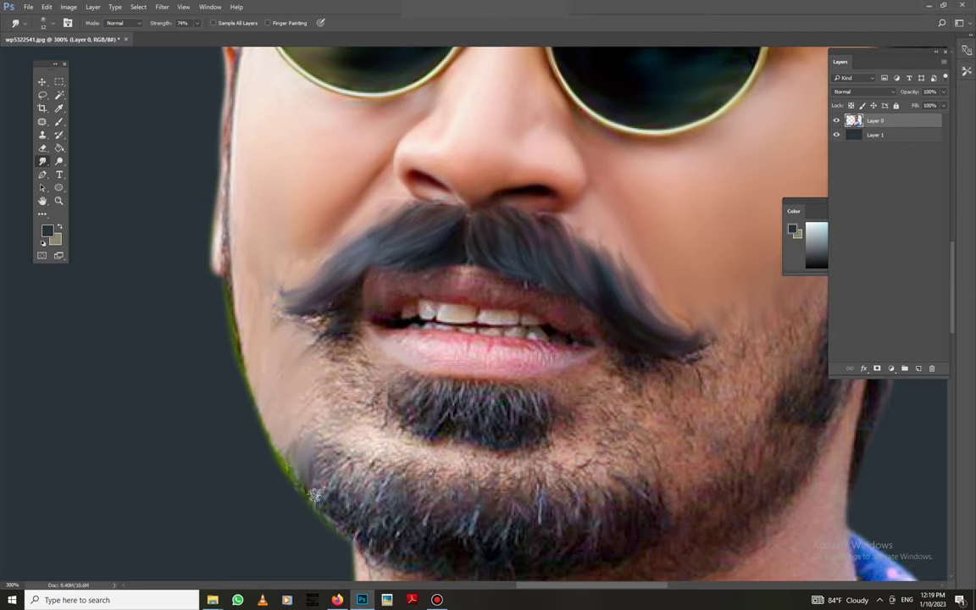
pyautogui.scroll(-3, 288, 424)
pyautogui.click(43, 149)
pyautogui.rightClick(241, 227)
pyautogui.click(190, 137)
pyautogui.scroll(3, 212, 259)
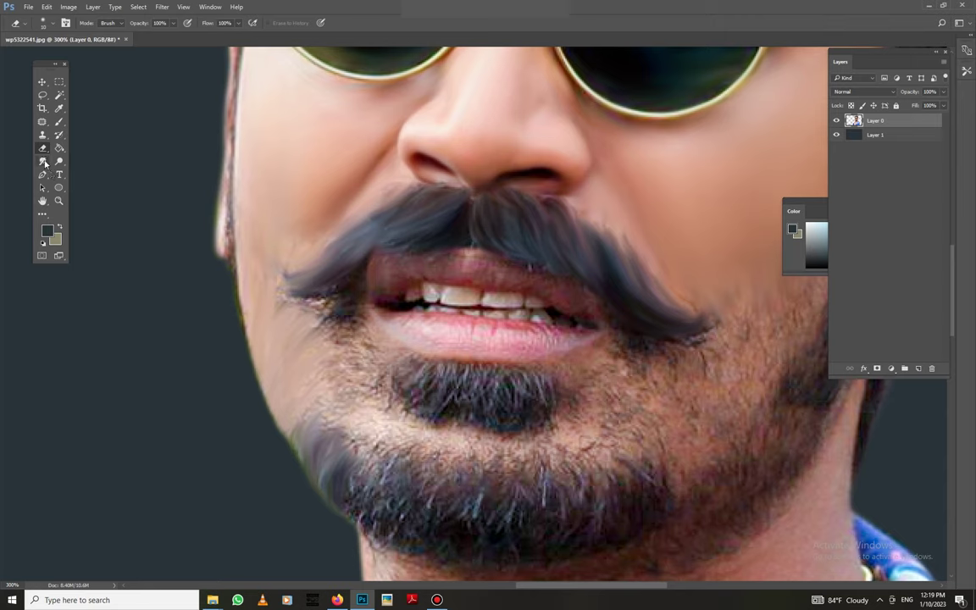
# Step: Smudge the goatee below the lower lip smooth
pyautogui.click(43, 162)
pyautogui.moveTo(417, 388)
pyautogui.mouseDown()
pyautogui.moveTo(552, 422)
pyautogui.moveTo(505, 373)
pyautogui.mouseUp()
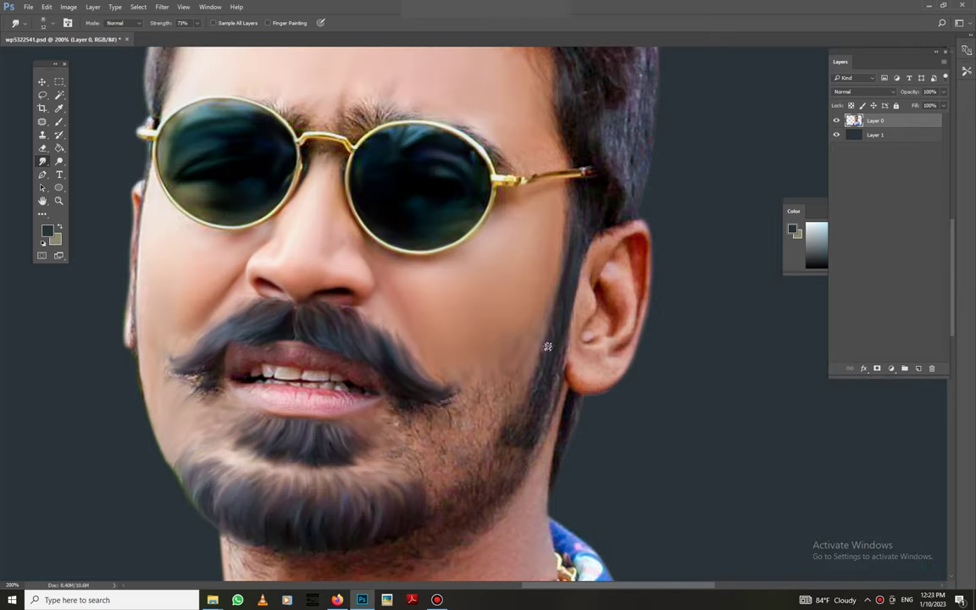
pyautogui.scroll(1, 364, 398)
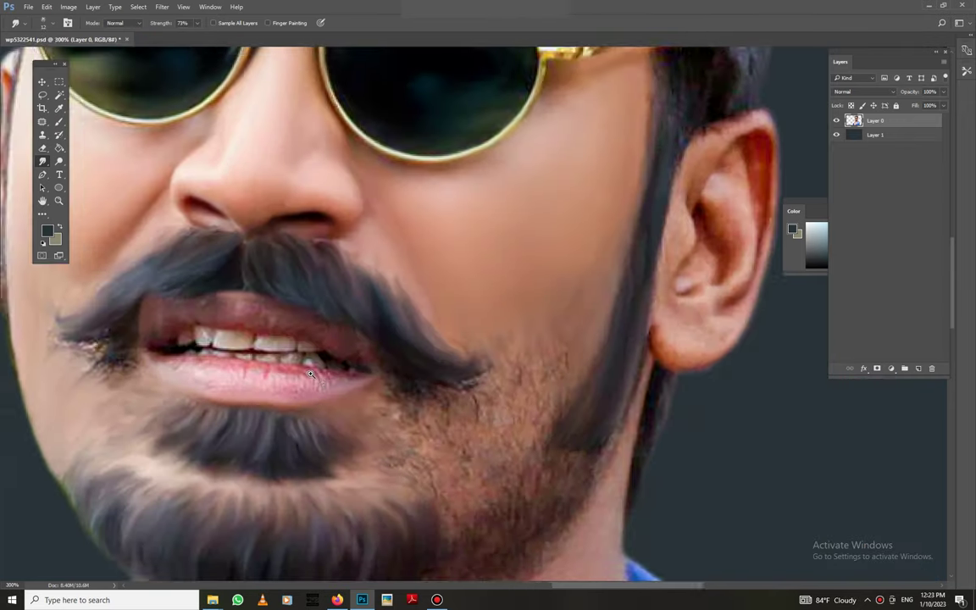
pyautogui.scroll(1, 365, 398)
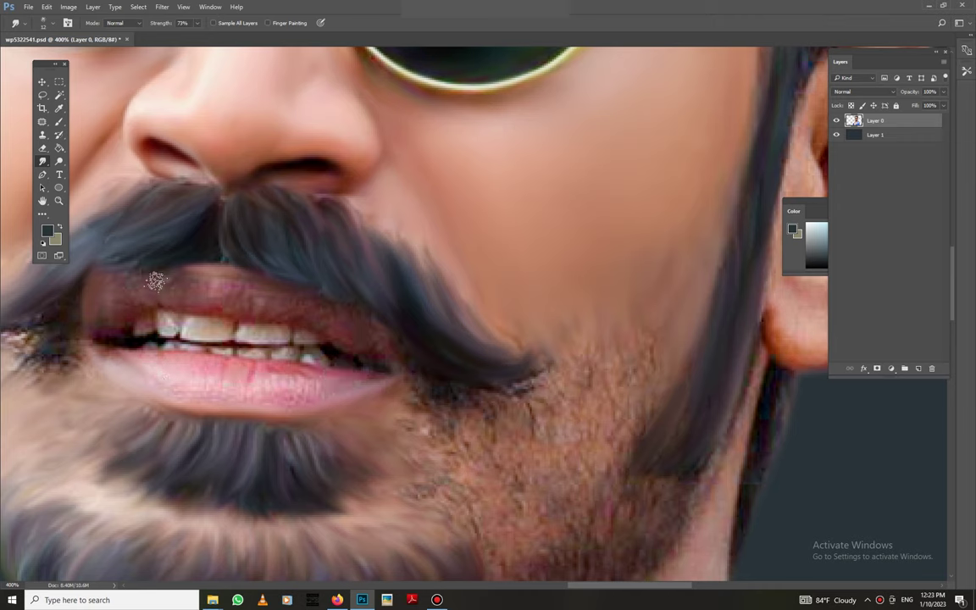
# Step: Set Smudge strength to 45% and blend away stray hairs under the left moustache
pyautogui.rightClick(224, 367)
pyautogui.press('2')
pyautogui.press('4')
pyautogui.press('Return')
pyautogui.press('4')
pyautogui.press('5')
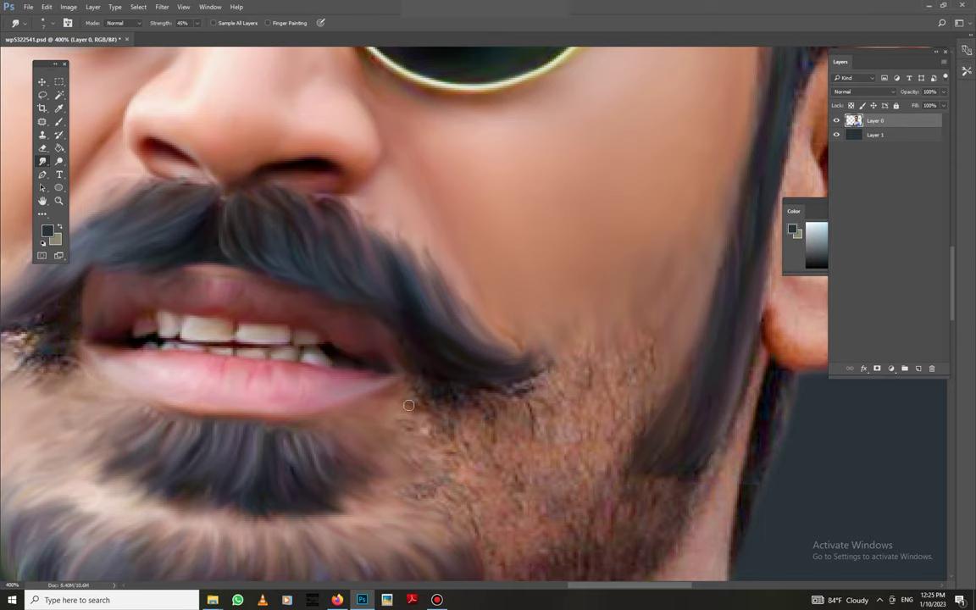
pyautogui.hscroll(-5, 339, 314)
pyautogui.scroll(-1, 263, 284)
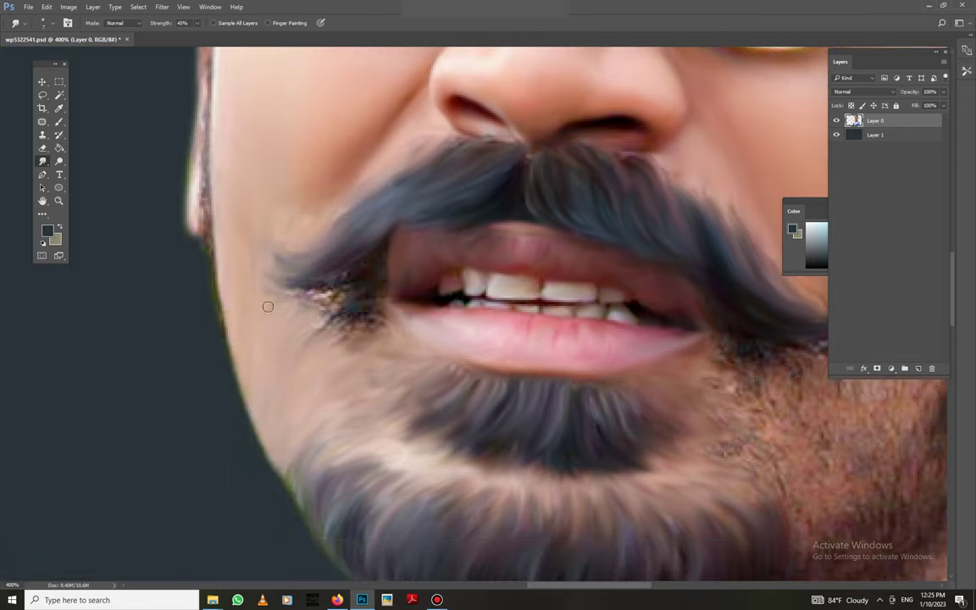
pyautogui.moveTo(273, 262); pyautogui.dragTo(335, 345)
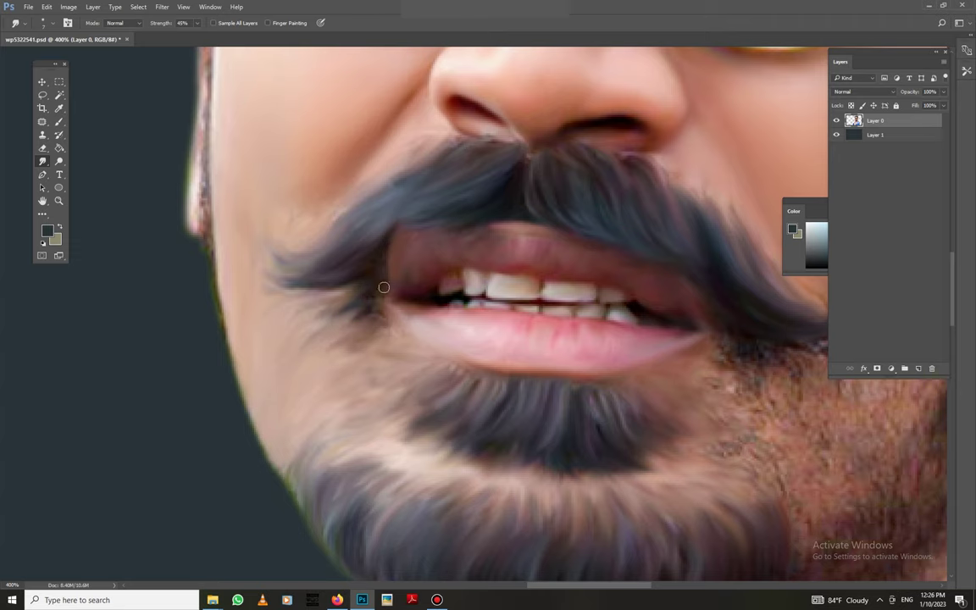
# Step: Smooth the stubble on the right cheek and jaw
pyautogui.hscroll(4, 493, 335)
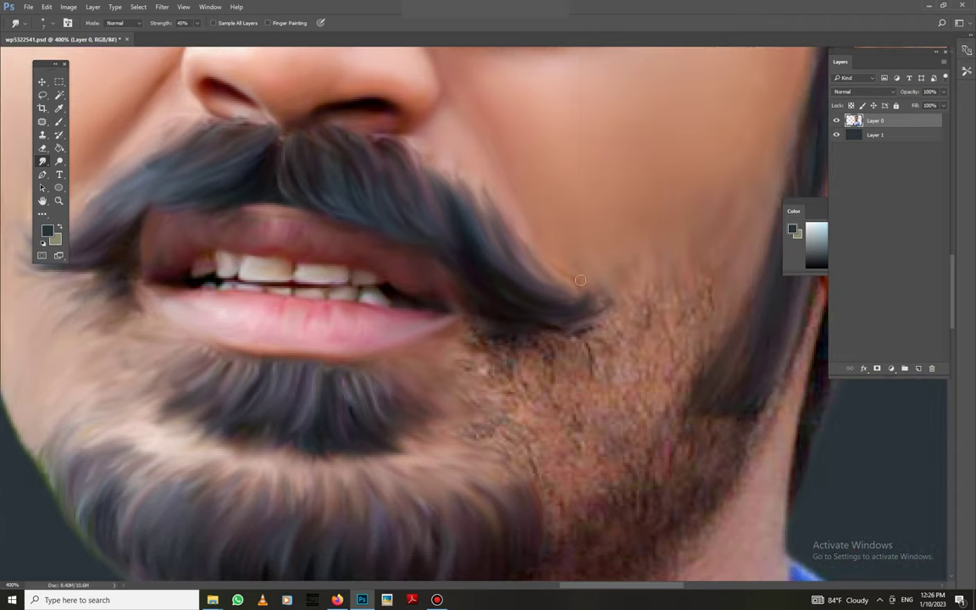
pyautogui.hscroll(3, 446, 178)
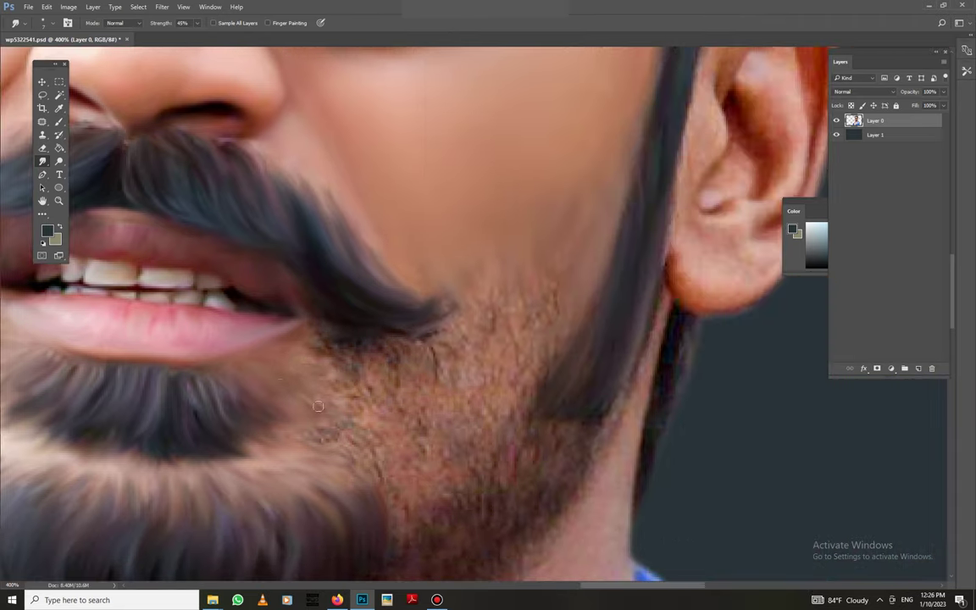
pyautogui.scroll(-2, 631, 374)
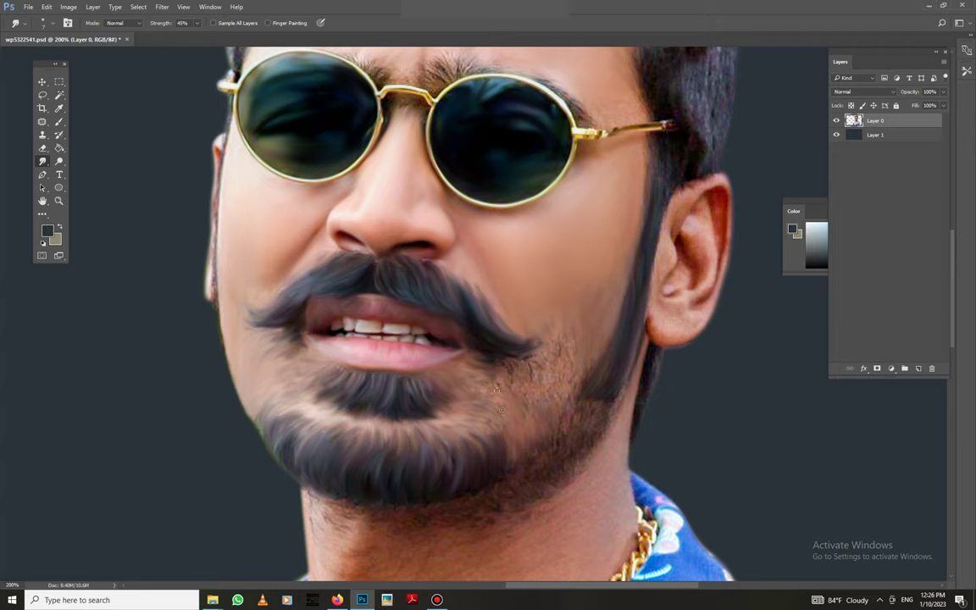
pyautogui.moveTo(521, 396); pyautogui.dragTo(559, 440)
pyautogui.rightClick(580, 453)
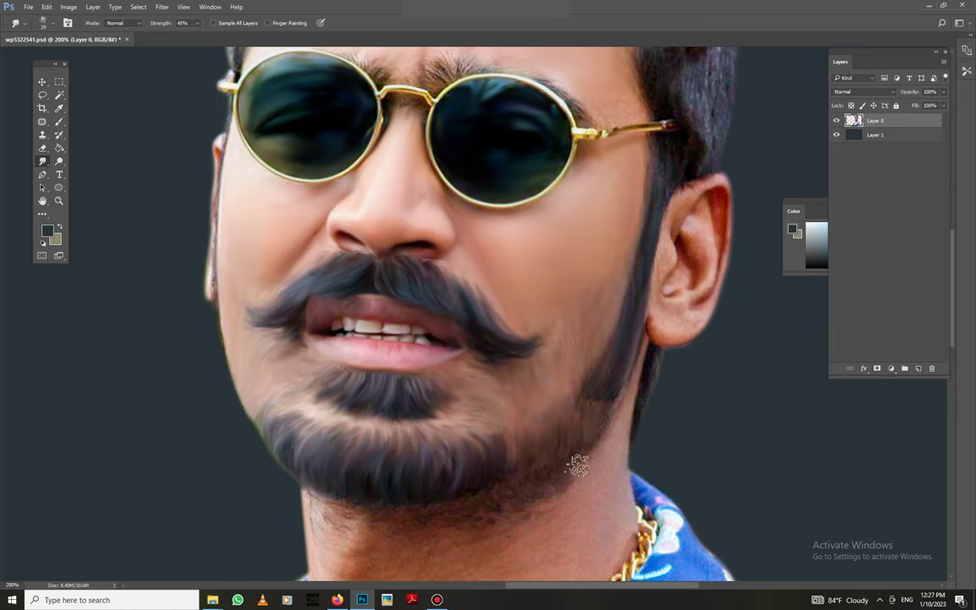
# Step: Smear the neck shading below the beard and under the right jaw
pyautogui.scroll(-3, 577, 462)
pyautogui.moveTo(356, 382); pyautogui.dragTo(296, 411)
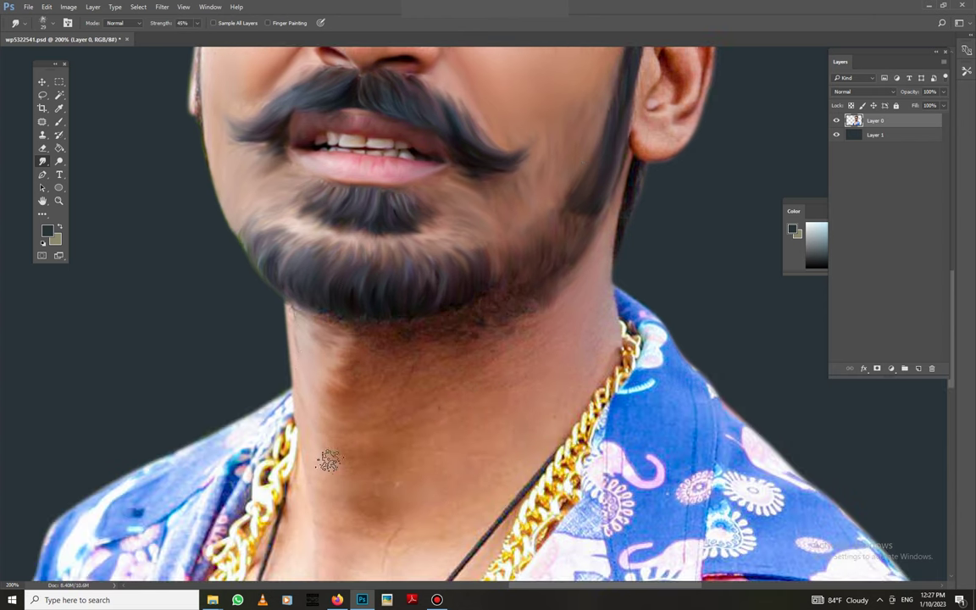
pyautogui.moveTo(517, 274); pyautogui.dragTo(503, 323)
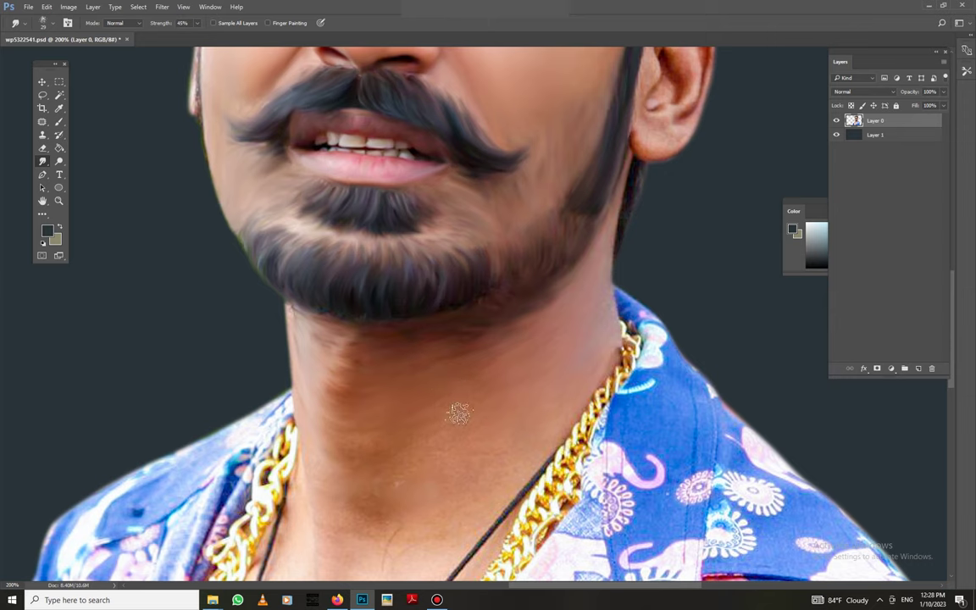
pyautogui.hotkey('ctrl', '-')
pyautogui.rightClick(556, 437)
pyautogui.press('Return')
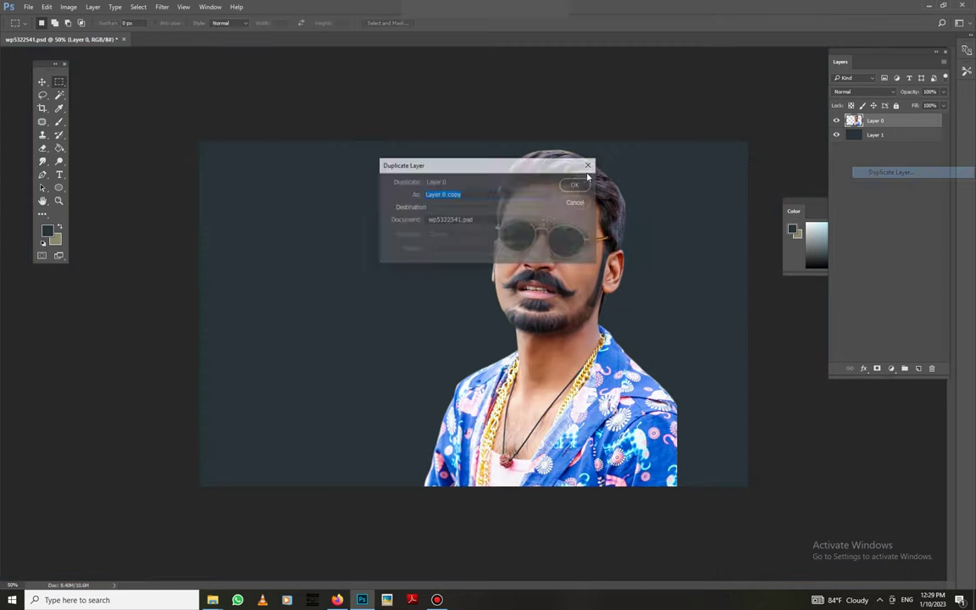
pyautogui.rightClick(542, 136)
pyautogui.press('Return')
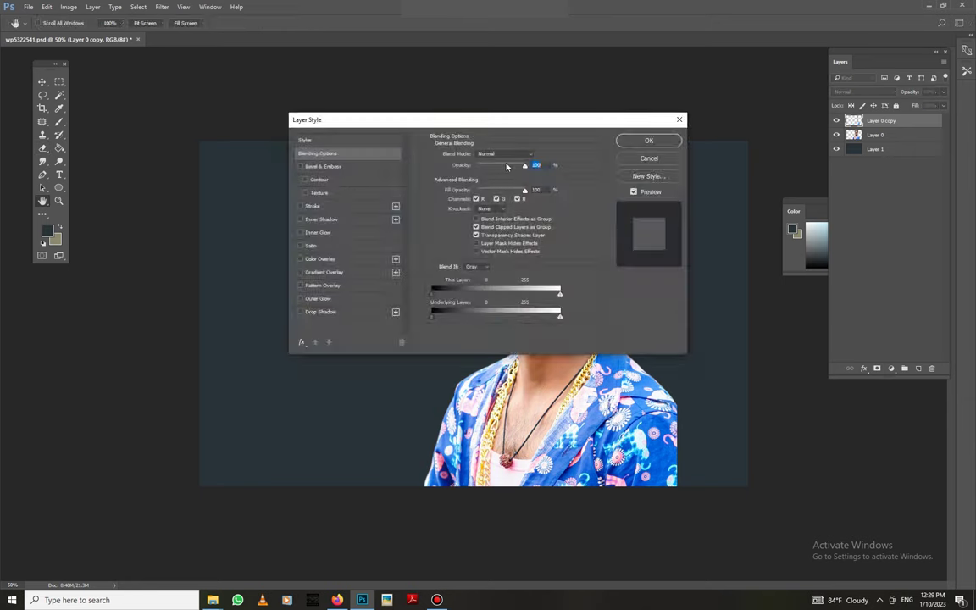
pyautogui.press('o')
pyautogui.keyDown('alt'); pyautogui.scroll(2, 542, 267); pyautogui.keyUp('alt')
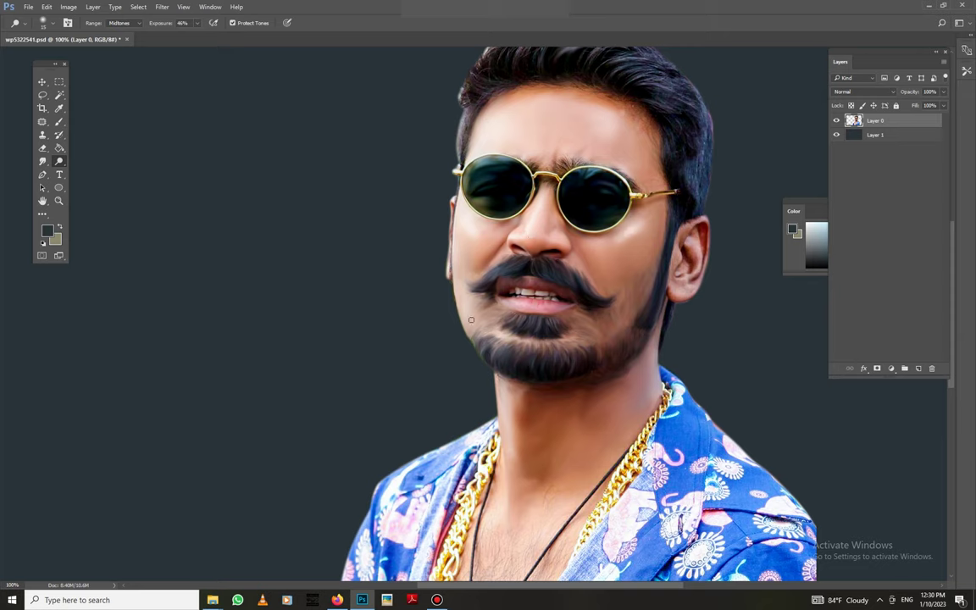
# Step: Set Smudge strength to 27% and clone smooth skin onto the cheek under the glasses
pyautogui.press('2')
pyautogui.press('7')
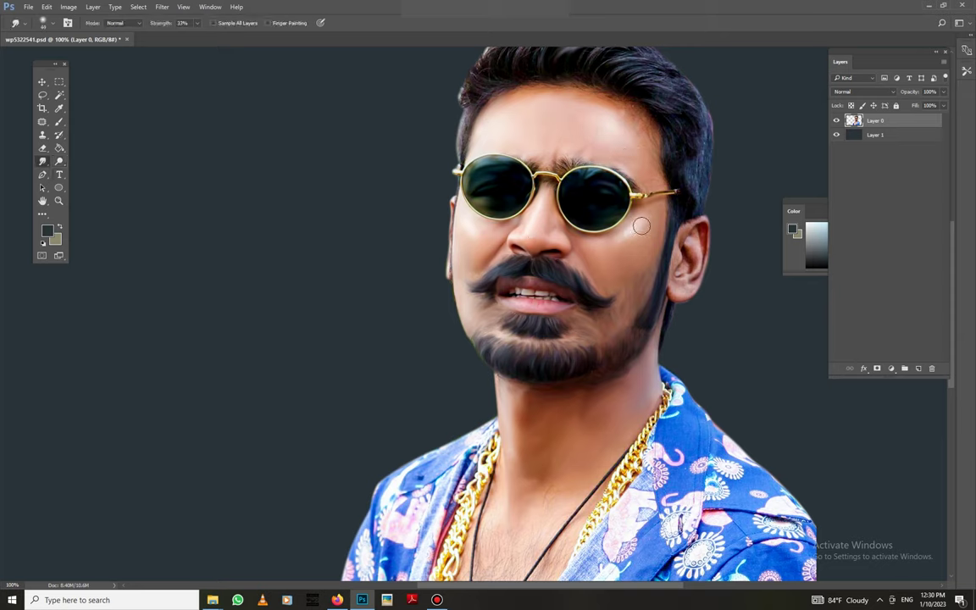
pyautogui.press('s')
pyautogui.moveTo(604, 257); pyautogui.dragTo(608, 251)
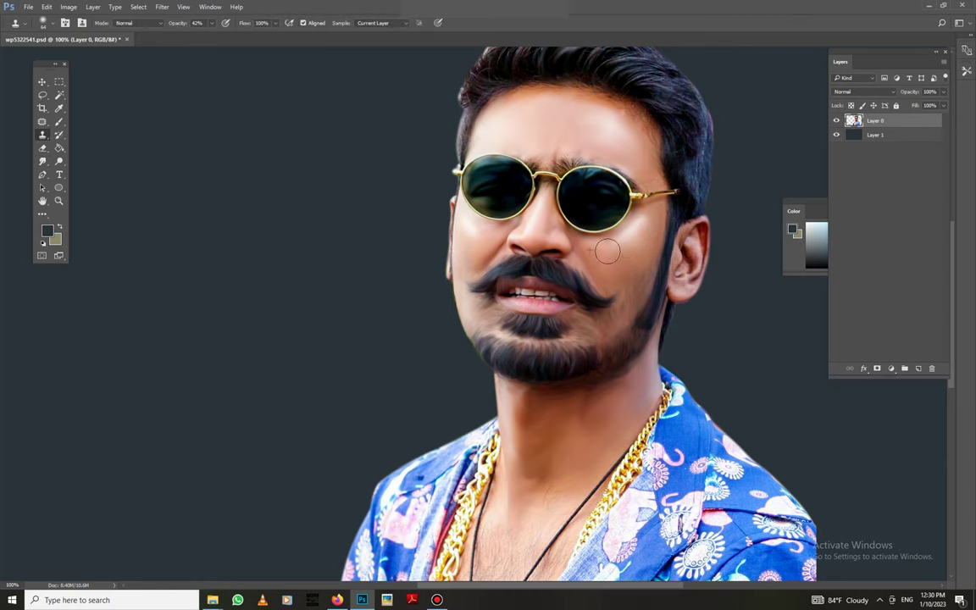
# Step: Touch up the cheek edges with Smudge and Clone Stamp
pyautogui.press('b')
pyautogui.rightClick(644, 327)
pyautogui.press('Escape')
pyautogui.press('r')
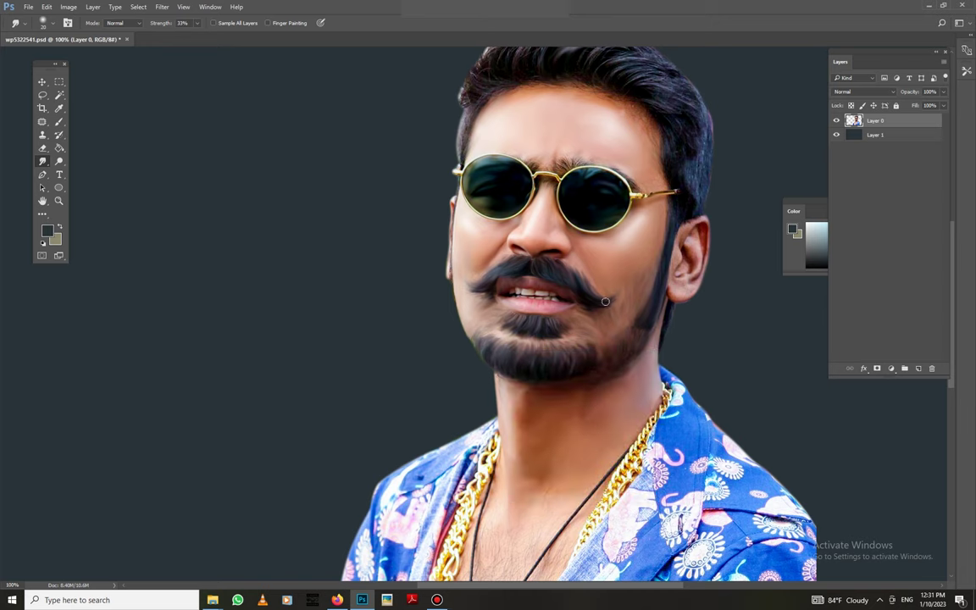
pyautogui.press('s')
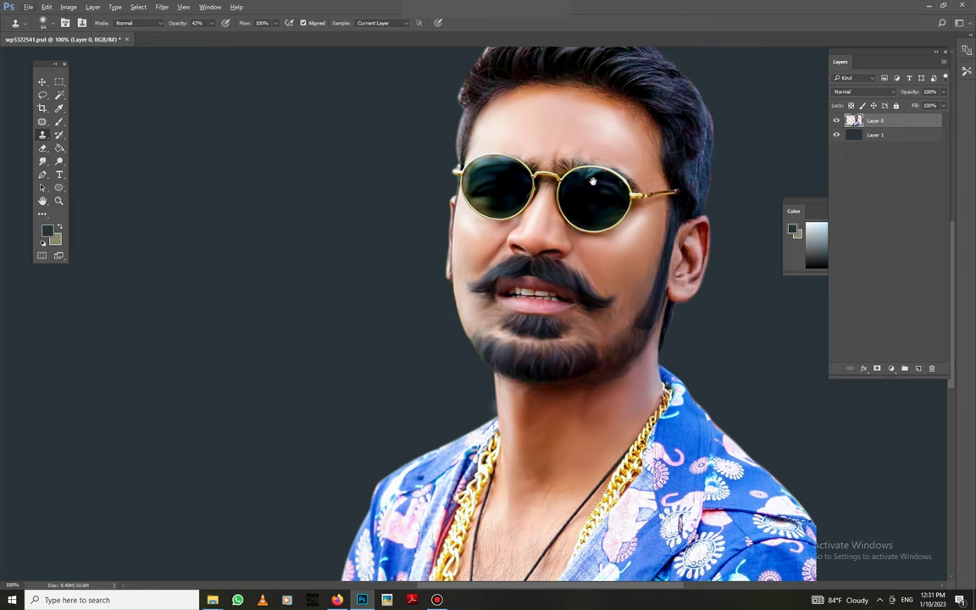
pyautogui.scroll(2, 585, 280)
pyautogui.scroll(2, 584, 280)
# Step: Lighten the left side of the moustache with the Dodge tool (Midtones, 46%)
pyautogui.press('o')
pyautogui.scroll(2, 584, 280)
pyautogui.rightClick(383, 407)
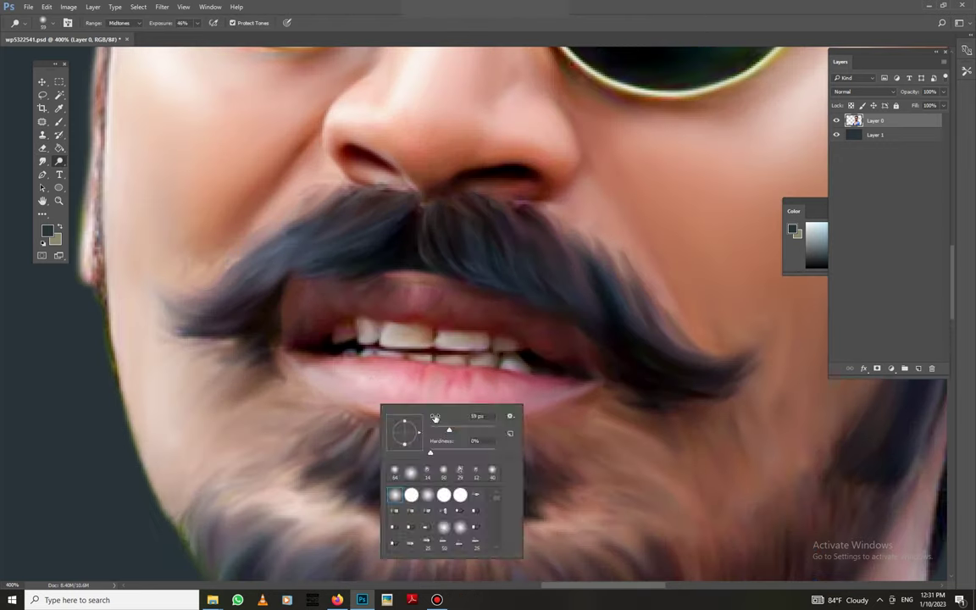
pyautogui.click(348, 345)
pyautogui.rightClick(424, 348)
pyautogui.click(420, 292)
pyautogui.rightClick(480, 386)
pyautogui.click(477, 386)
pyautogui.moveTo(271, 268); pyautogui.dragTo(169, 271)
pyautogui.scroll(-2, 482, 345)
# Step: Smooth the lower lip with Smudge and brighten the teeth with Dodge
pyautogui.click(43, 161)
pyautogui.scroll(1, 432, 358)
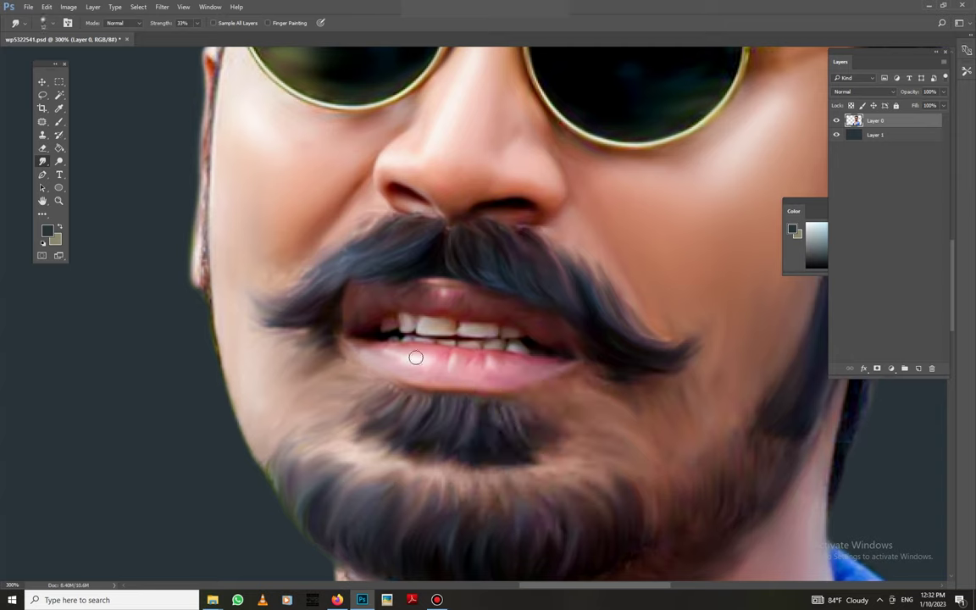
pyautogui.press('o')
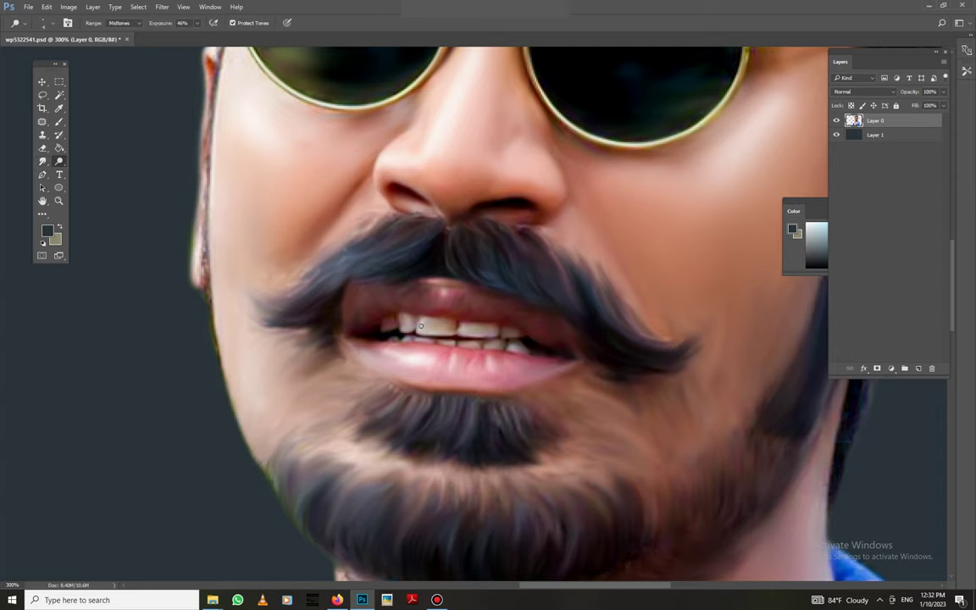
pyautogui.scroll(-2, 373, 340)
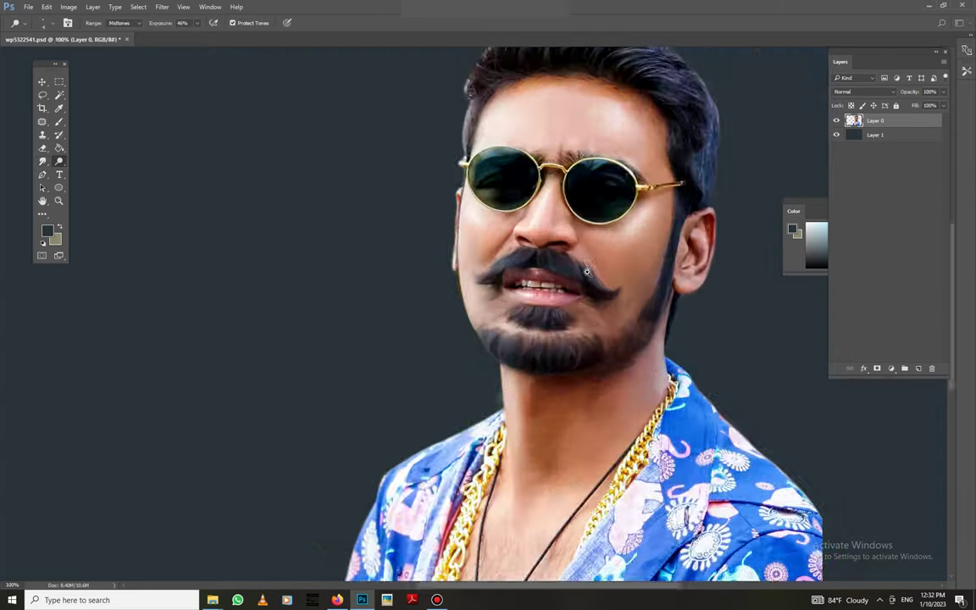
pyautogui.scroll(1, 355, 255)
pyautogui.rightClick(386, 249)
pyautogui.press('Escape')
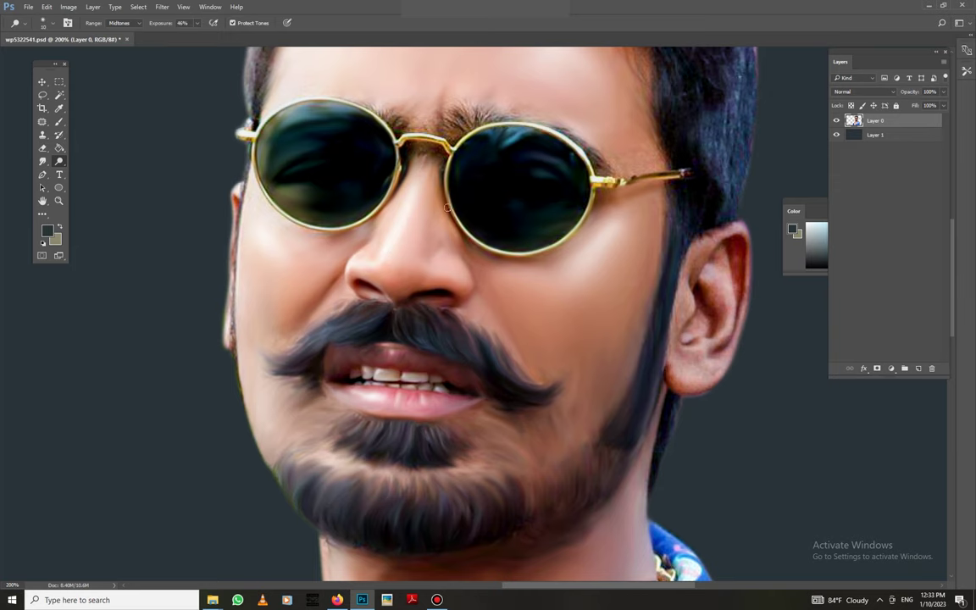
pyautogui.rightClick(604, 245)
pyautogui.press('Escape')
pyautogui.scroll(-1, 379, 135)
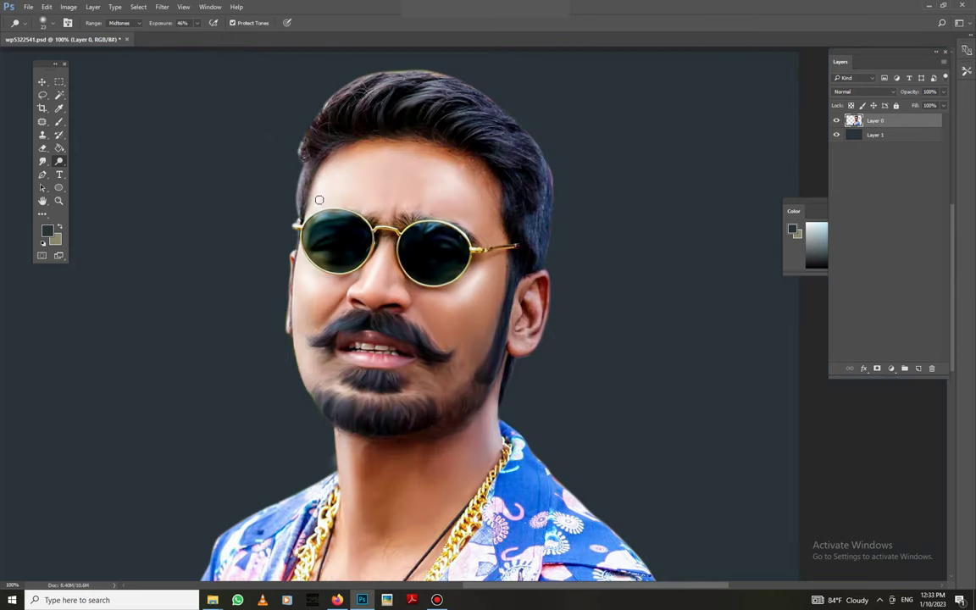
# Step: Switch to the Brush with white paint at 5% opacity
pyautogui.scroll(-1, 317, 201)
pyautogui.scroll(2, 474, 214)
pyautogui.press('b')
pyautogui.rightClick(298, 356)
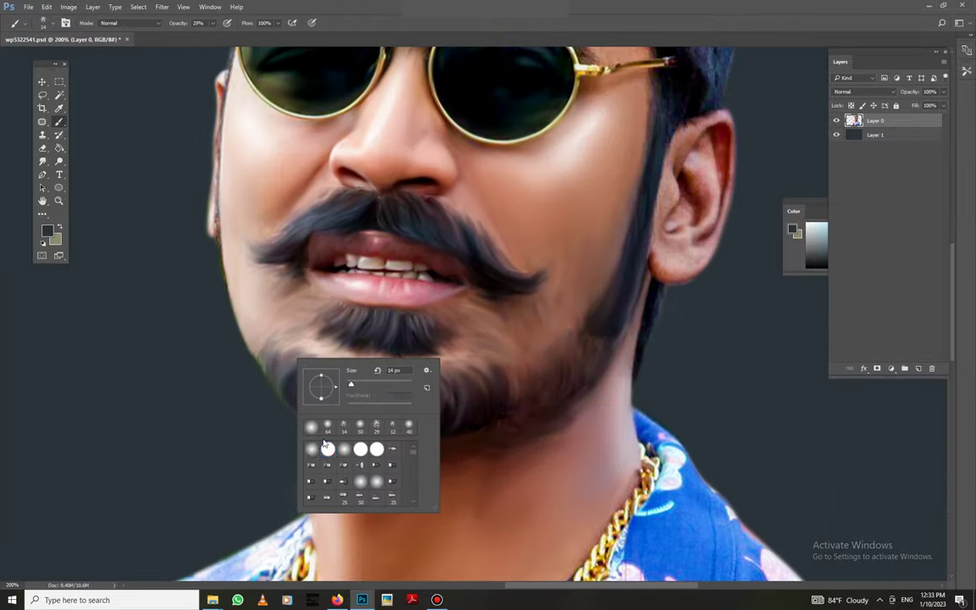
pyautogui.press('Escape')
pyautogui.moveTo(213, 23); pyautogui.dragTo(177, 34)
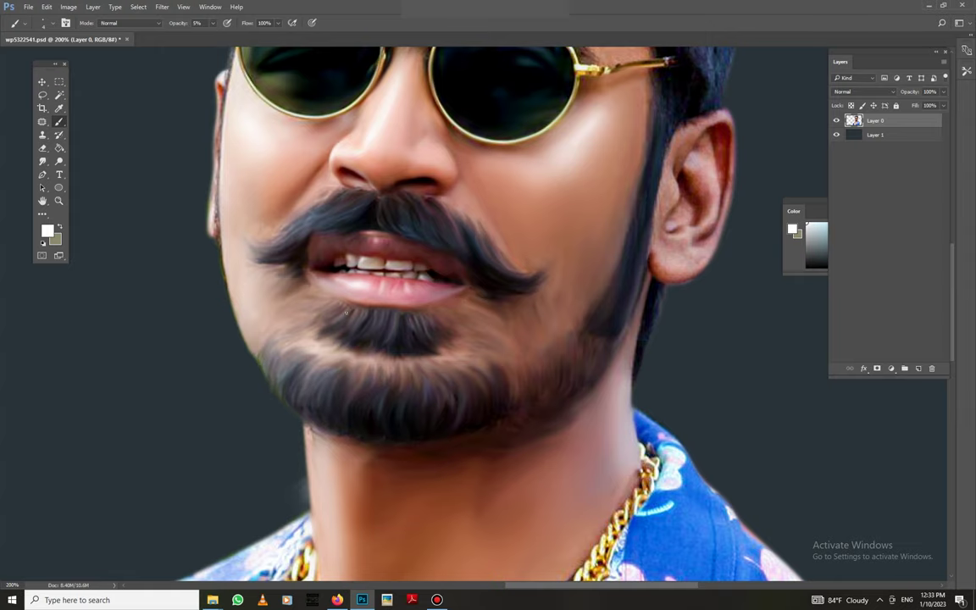
# Step: Zoom out to the whole portrait and review the soft brush presets
pyautogui.hotkey('ctrl', '0')
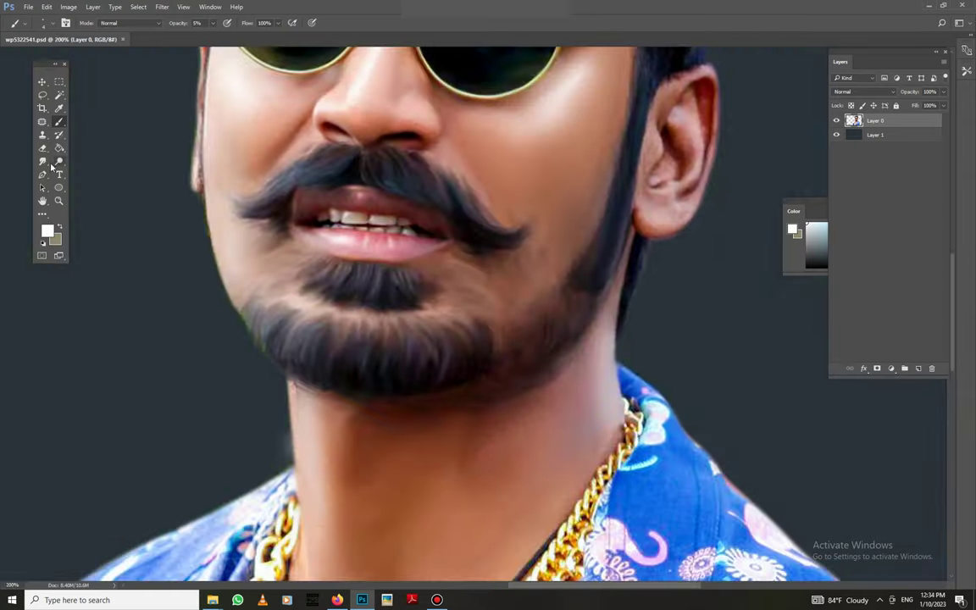
pyautogui.rightClick(359, 339)
pyautogui.press('Escape')
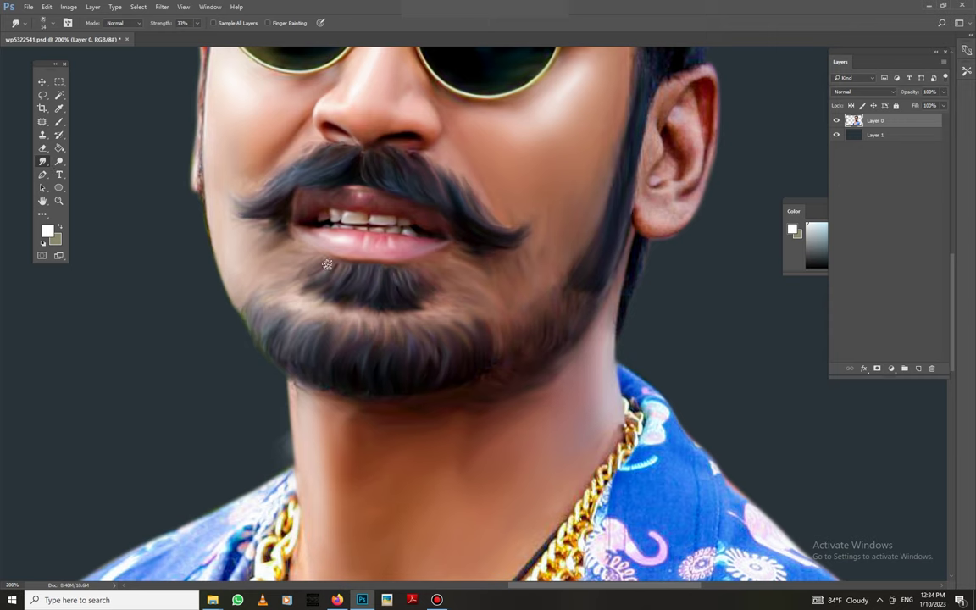
# Step: Set smudge strength to 41% and blend the inner ear shading downward
pyautogui.scroll(3, 488, 291)
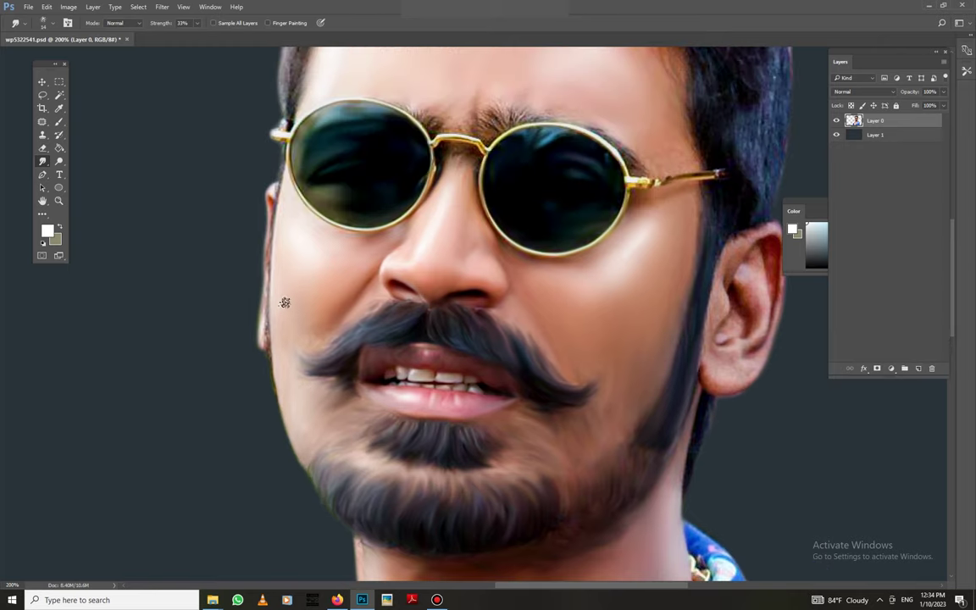
pyautogui.scroll(2, 283, 290)
pyautogui.press('4')
pyautogui.press('1')
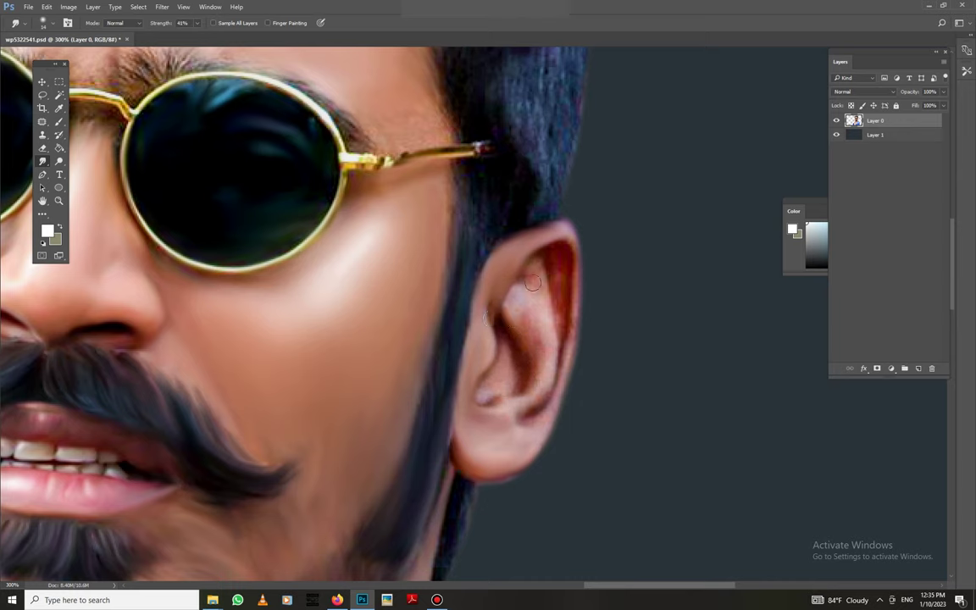
pyautogui.moveTo(528, 317); pyautogui.dragTo(545, 408)
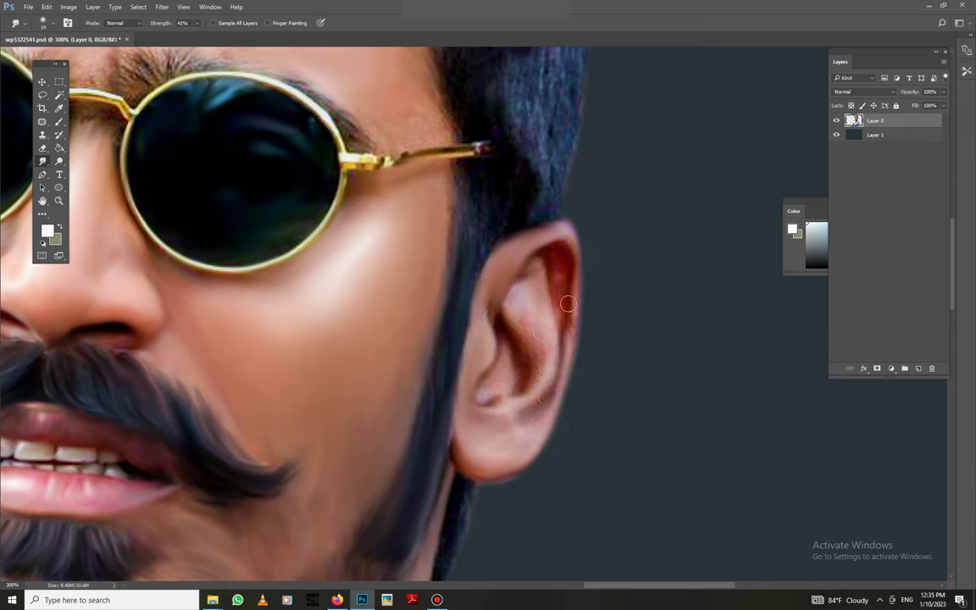
# Step: Smudge the skin at the glasses bridge, beside the right lens and between the eyebrows
pyautogui.scroll(-3, 462, 244)
pyautogui.scroll(-1, 384, 409)
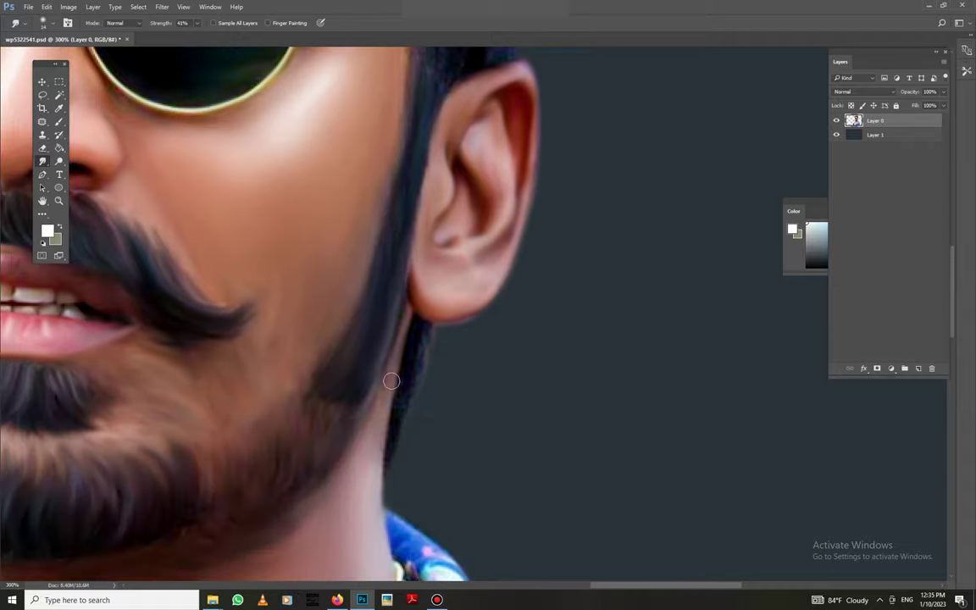
pyautogui.scroll(3, 401, 433)
pyautogui.scroll(1, 392, 194)
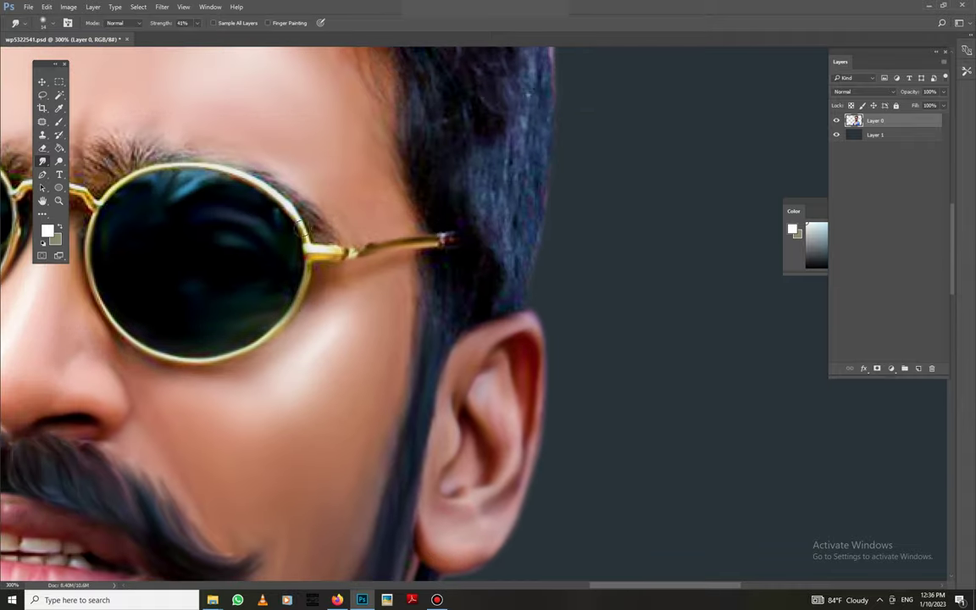
pyautogui.hscroll(-5, 300, 269)
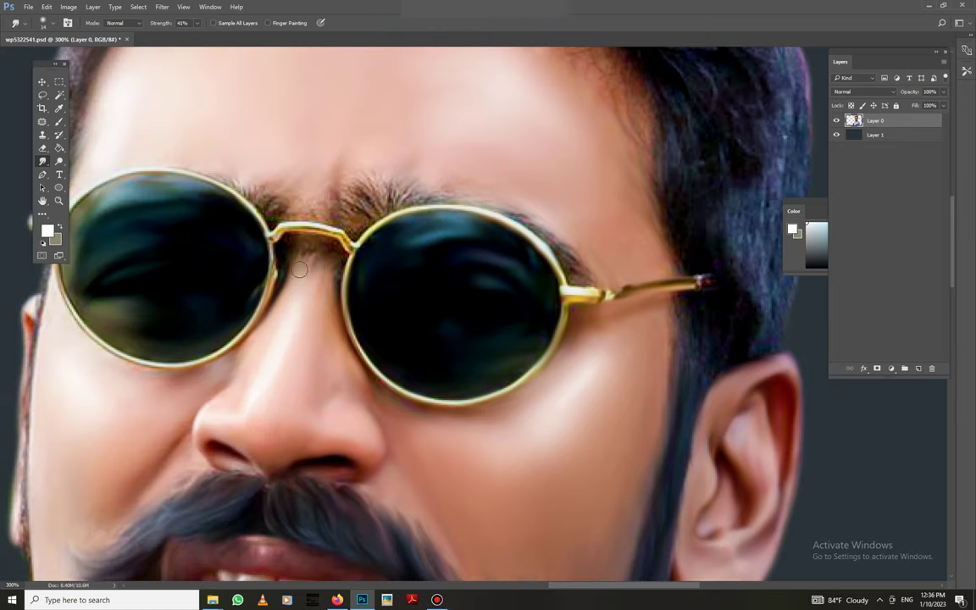
pyautogui.moveTo(344, 280); pyautogui.dragTo(288, 219)
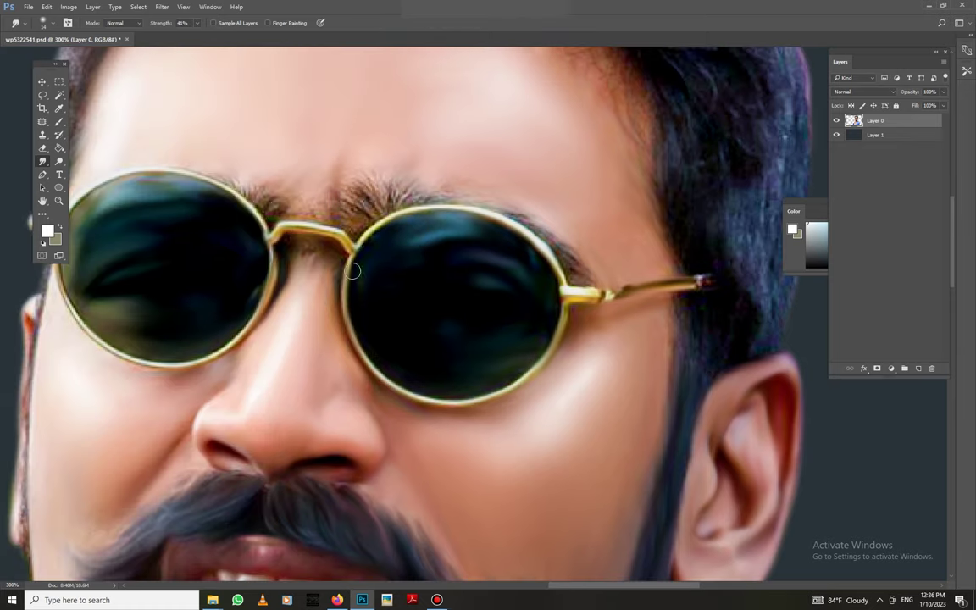
pyautogui.moveTo(572, 255); pyautogui.dragTo(553, 237)
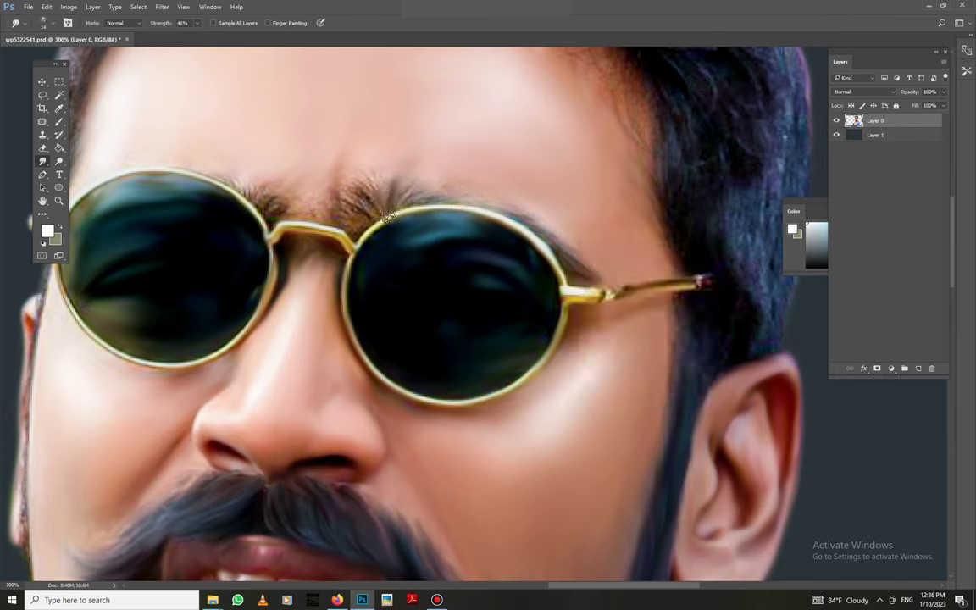
pyautogui.moveTo(326, 213); pyautogui.dragTo(266, 200)
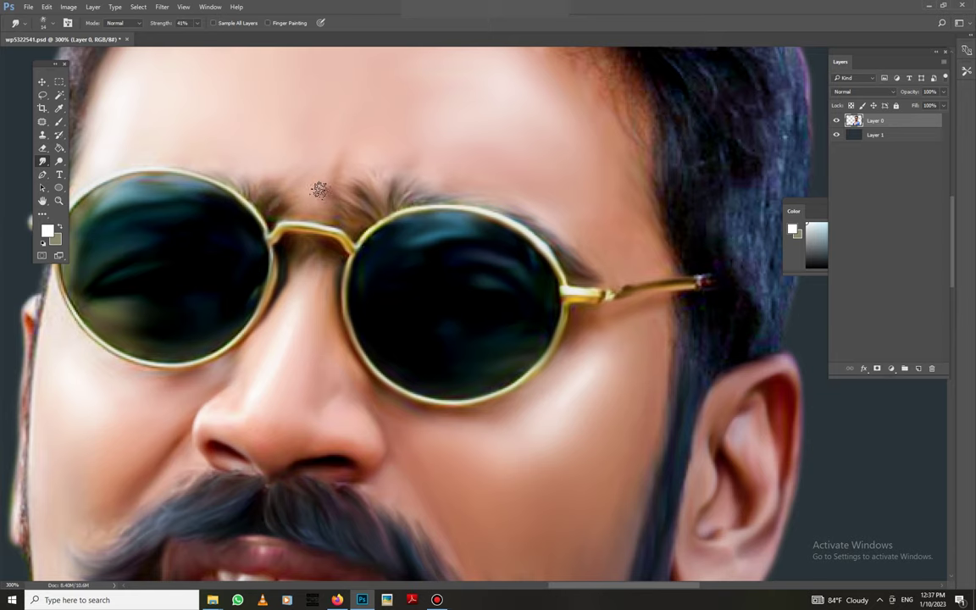
pyautogui.moveTo(358, 243)
pyautogui.mouseDown()
pyautogui.moveTo(553, 306)
pyautogui.moveTo(612, 253)
pyautogui.moveTo(565, 220)
pyautogui.moveTo(604, 287)
pyautogui.moveTo(641, 281)
pyautogui.moveTo(544, 416)
pyautogui.mouseUp()
pyautogui.press('5')
pyautogui.press('9')
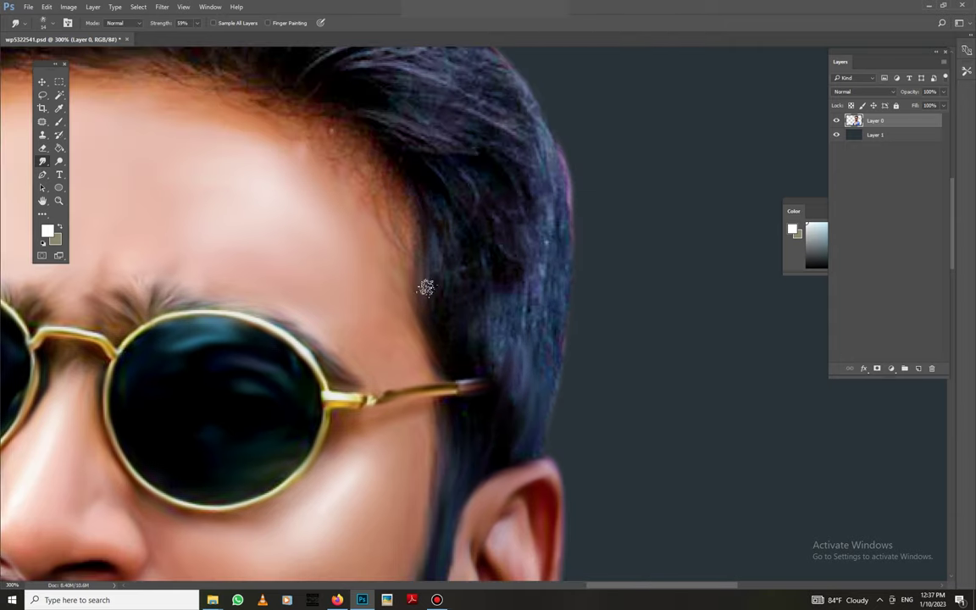
# Step: Smudge the temple and upper-left hair edges into the background and start on the top hair
pyautogui.moveTo(519, 286)
pyautogui.mouseDown()
pyautogui.moveTo(277, 341)
pyautogui.moveTo(305, 331)
pyautogui.mouseUp()
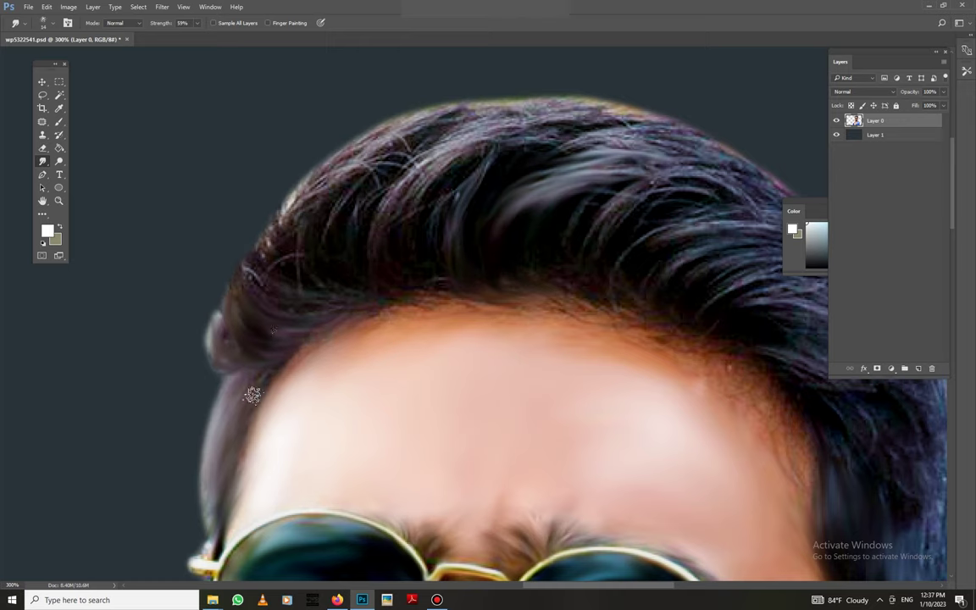
pyautogui.moveTo(197, 23); pyautogui.dragTo(207, 38)
pyautogui.moveTo(261, 278)
pyautogui.mouseDown()
pyautogui.moveTo(315, 202)
pyautogui.moveTo(343, 135)
pyautogui.mouseUp()
pyautogui.moveTo(280, 203); pyautogui.dragTo(254, 254)
pyautogui.moveTo(313, 169)
pyautogui.mouseDown()
pyautogui.moveTo(325, 238)
pyautogui.moveTo(378, 109)
pyautogui.mouseUp()
pyautogui.moveTo(349, 155); pyautogui.dragTo(439, 95)
pyautogui.moveTo(364, 124); pyautogui.dragTo(504, 85)
# Step: Smudge the remaining top and side hair, including beside the sunglasses, into flowing strands
pyautogui.moveTo(449, 114)
pyautogui.mouseDown()
pyautogui.moveTo(376, 180)
pyautogui.moveTo(424, 192)
pyautogui.mouseUp()
pyautogui.moveTo(398, 225); pyautogui.dragTo(466, 110)
pyautogui.moveTo(411, 190)
pyautogui.mouseDown()
pyautogui.moveTo(424, 272)
pyautogui.moveTo(339, 288)
pyautogui.mouseUp()
pyautogui.moveTo(309, 286); pyautogui.dragTo(104, 362)
pyautogui.moveTo(203, 220)
pyautogui.mouseDown()
pyautogui.moveTo(333, 217)
pyautogui.moveTo(466, 195)
pyautogui.moveTo(379, 239)
pyautogui.moveTo(367, 202)
pyautogui.mouseUp()
pyautogui.moveTo(316, 270)
pyautogui.mouseDown()
pyautogui.moveTo(386, 216)
pyautogui.moveTo(320, 237)
pyautogui.moveTo(303, 301)
pyautogui.moveTo(480, 246)
pyautogui.moveTo(423, 224)
pyautogui.moveTo(514, 227)
pyautogui.moveTo(480, 181)
pyautogui.moveTo(484, 205)
pyautogui.moveTo(333, 220)
pyautogui.moveTo(536, 216)
pyautogui.moveTo(606, 233)
pyautogui.moveTo(439, 264)
pyautogui.moveTo(538, 255)
pyautogui.moveTo(415, 255)
pyautogui.mouseUp()
pyautogui.moveTo(435, 211)
pyautogui.mouseDown()
pyautogui.moveTo(563, 239)
pyautogui.moveTo(604, 262)
pyautogui.moveTo(607, 312)
pyautogui.moveTo(558, 283)
pyautogui.moveTo(462, 261)
pyautogui.moveTo(503, 370)
pyautogui.moveTo(545, 352)
pyautogui.moveTo(584, 403)
pyautogui.mouseUp()
# Step: Lower smudge strength to 45% and soften the hairline strands along the forehead
pyautogui.press('4')
pyautogui.press('5')
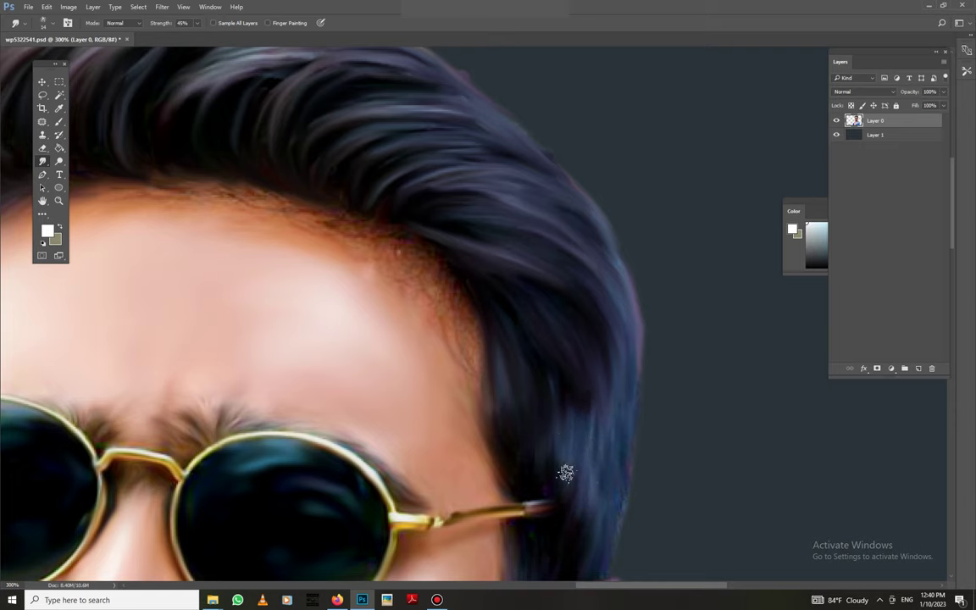
pyautogui.hscroll(-3, 566, 473)
pyautogui.moveTo(345, 212); pyautogui.dragTo(221, 198)
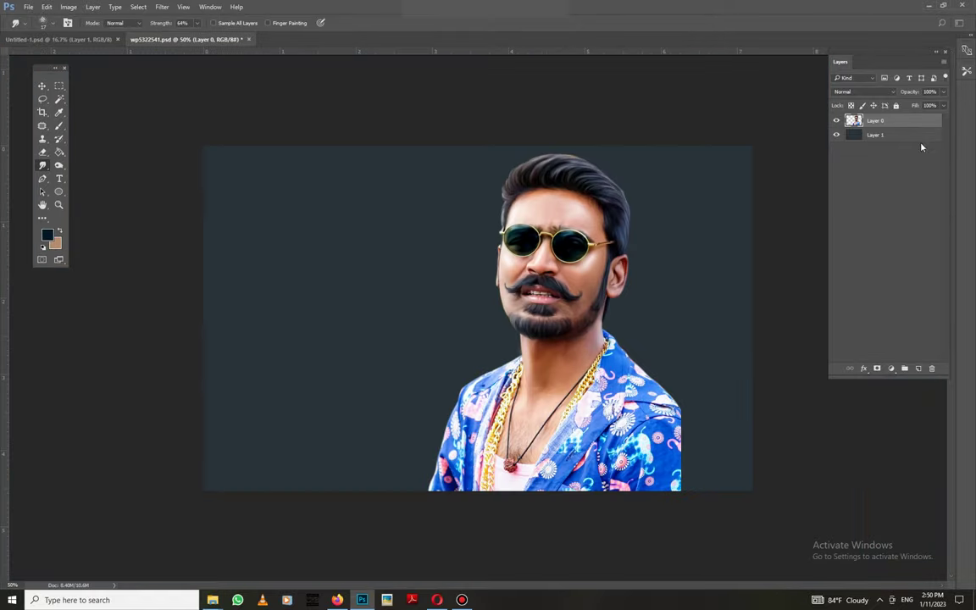
pyautogui.click(919, 368)
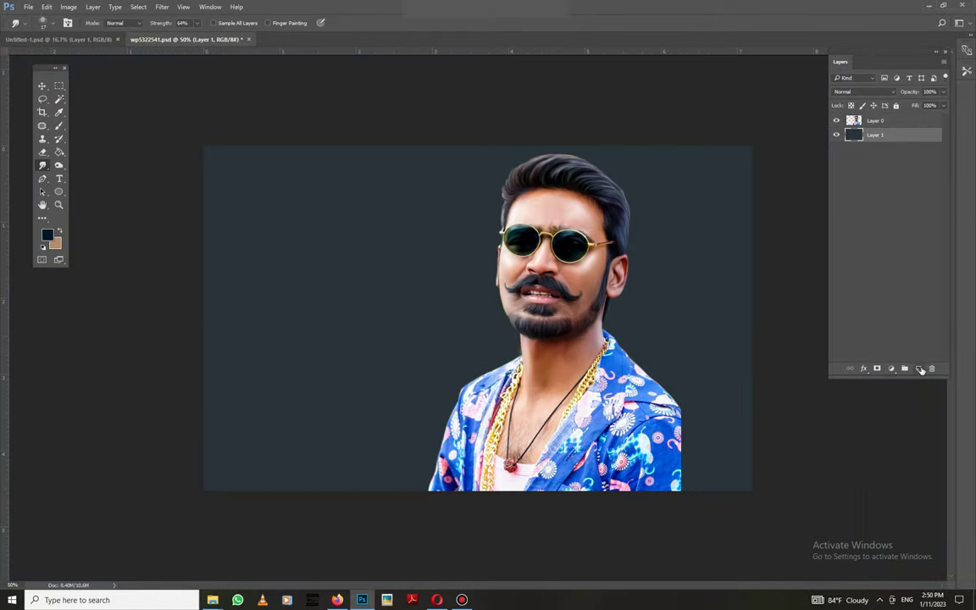
# Step: Paint blue brush strokes across the top-left background and around the portrait
pyautogui.click(48, 235)
pyautogui.click(343, 284)
pyautogui.press('b')
pyautogui.moveTo(254, 169)
pyautogui.mouseDown()
pyautogui.moveTo(242, 188)
pyautogui.moveTo(425, 195)
pyautogui.moveTo(327, 392)
pyautogui.moveTo(65, 217)
pyautogui.mouseUp()
pyautogui.moveTo(229, 241)
pyautogui.mouseDown()
pyautogui.moveTo(348, 457)
pyautogui.moveTo(675, 218)
pyautogui.moveTo(720, 283)
pyautogui.moveTo(256, 302)
pyautogui.mouseUp()
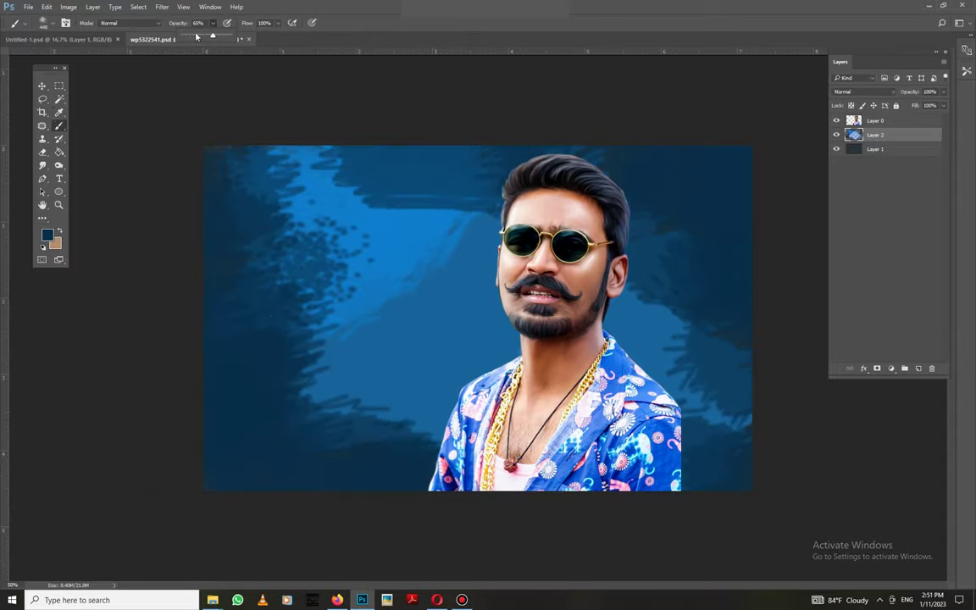
# Step: Darken the lower-left background with black using a scatter brush at 18% opacity
pyautogui.rightClick(422, 400)
pyautogui.doubleClick(475, 457)
pyautogui.press('1')
pyautogui.press('8')
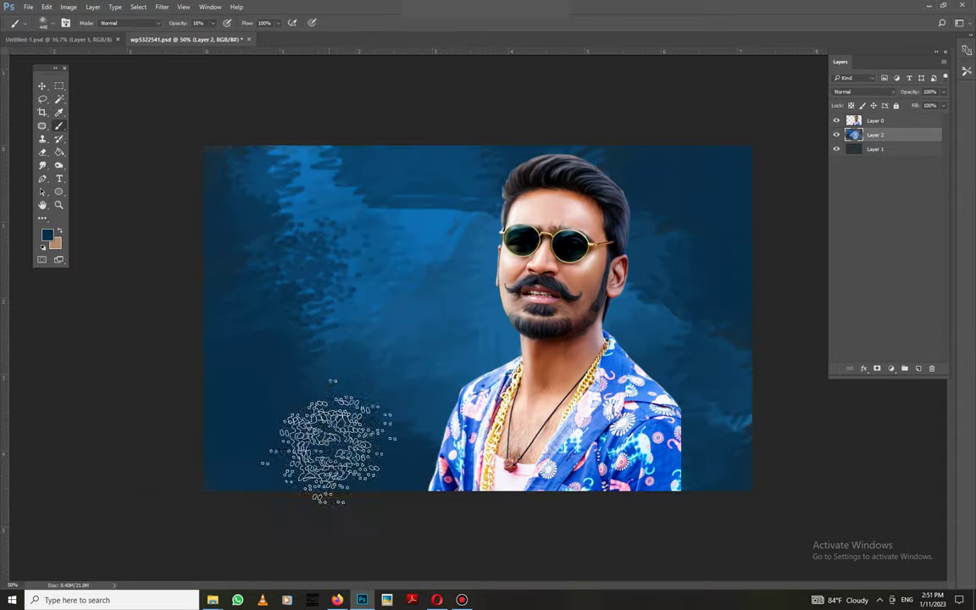
pyautogui.click(46, 235)
pyautogui.click(377, 320)
pyautogui.moveTo(262, 360)
pyautogui.mouseDown()
pyautogui.moveTo(405, 487)
pyautogui.moveTo(687, 469)
pyautogui.moveTo(382, 163)
pyautogui.moveTo(206, 163)
pyautogui.moveTo(719, 166)
pyautogui.mouseUp()
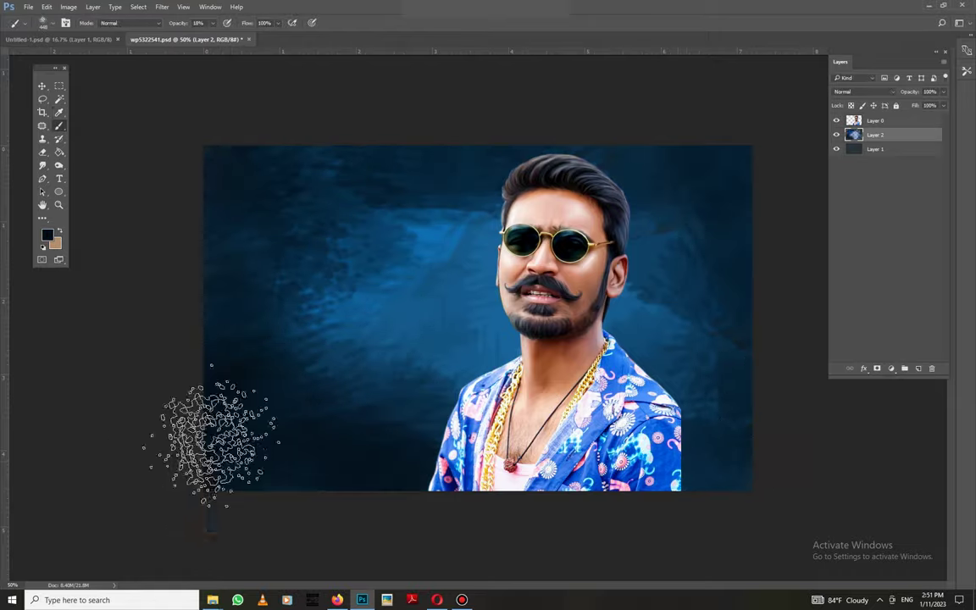
pyautogui.click(46, 235)
pyautogui.click(348, 283)
pyautogui.press('Return')
# Step: Set the foreground colour to a lighter blue
pyautogui.click(46, 234)
pyautogui.click(279, 365)
pyautogui.press('Return')
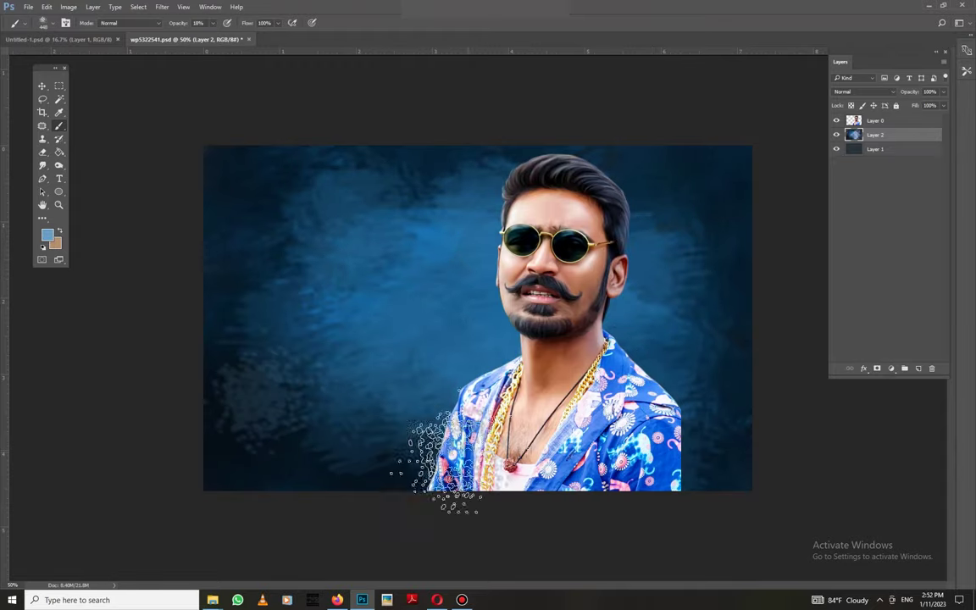
# Step: Apply an 11.1-pixel Gaussian Blur to the painted blue background
pyautogui.click(166, 8)
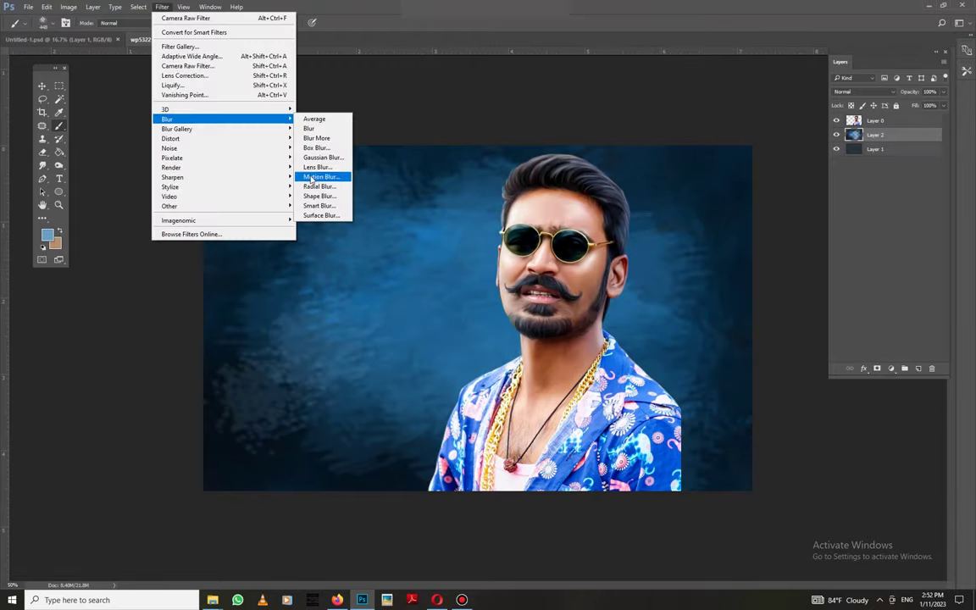
pyautogui.click(292, 161)
pyautogui.moveTo(182, 416); pyautogui.dragTo(211, 421)
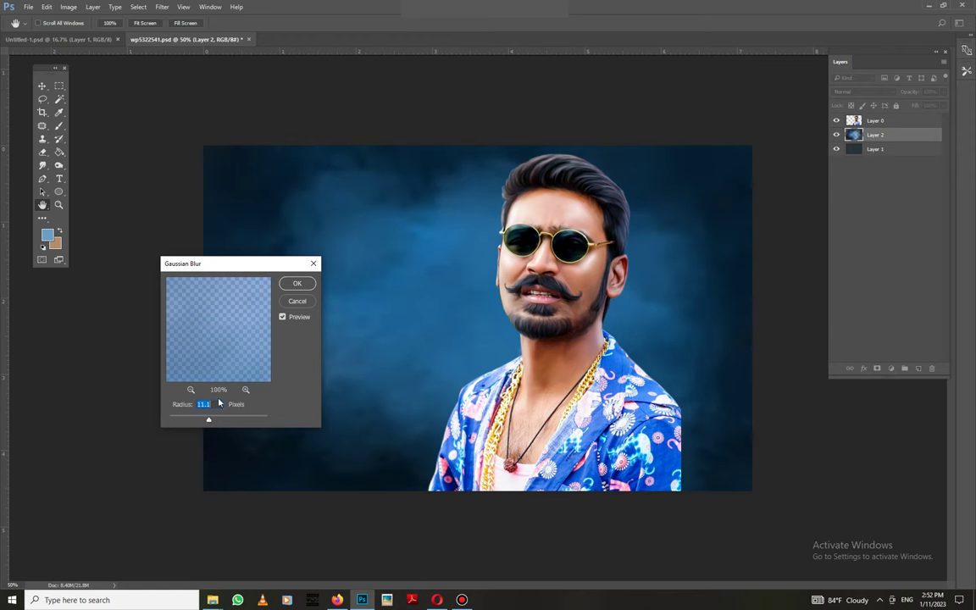
pyautogui.press('Return')
pyautogui.hotkey('ctrl', '1')
pyautogui.click(42, 165)
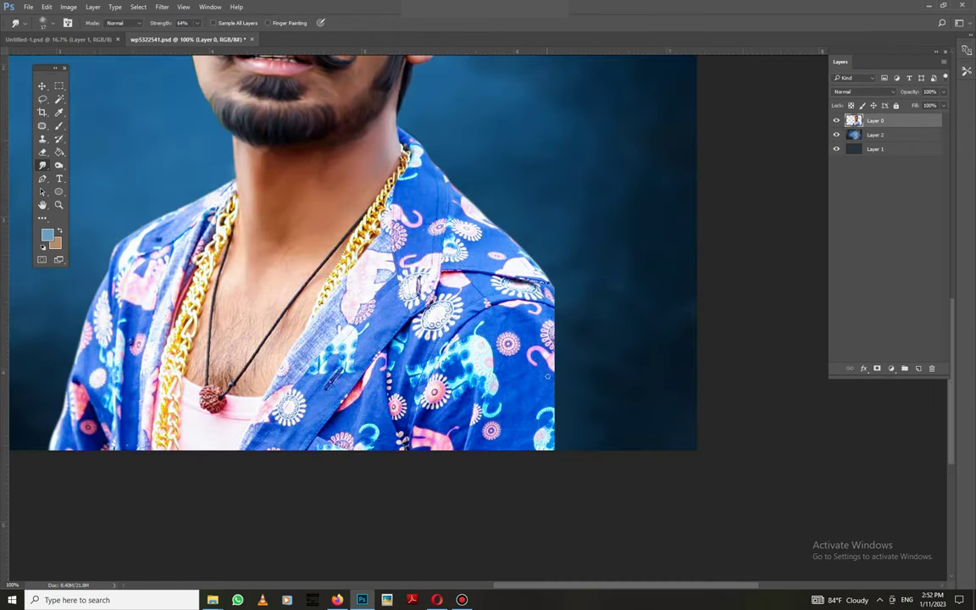
# Step: Return to the Smudge tool, zoom out, and review its soft brush presets
pyautogui.moveTo(197, 319); pyautogui.dragTo(244, 489)
pyautogui.press('s')
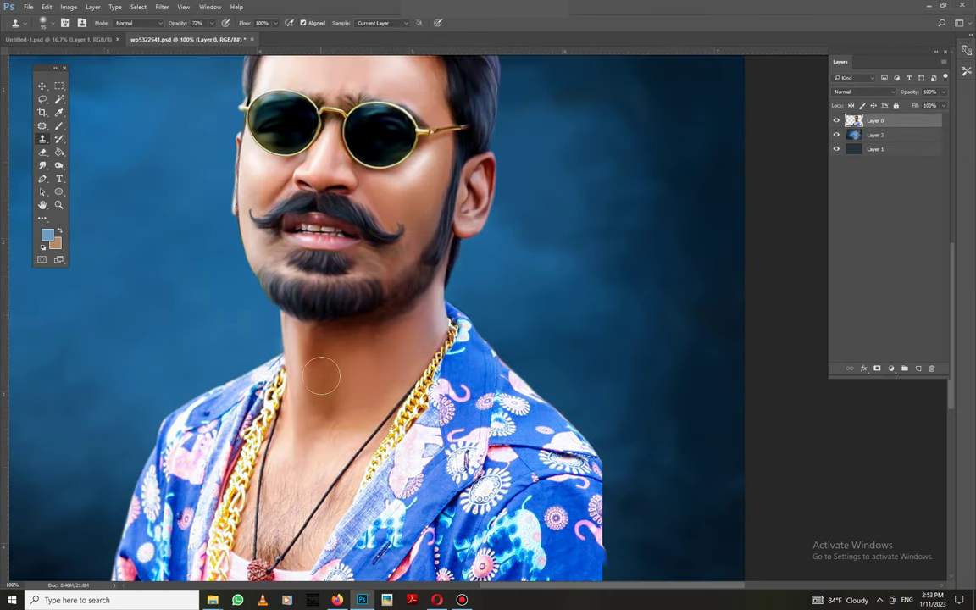
pyautogui.click(43, 165)
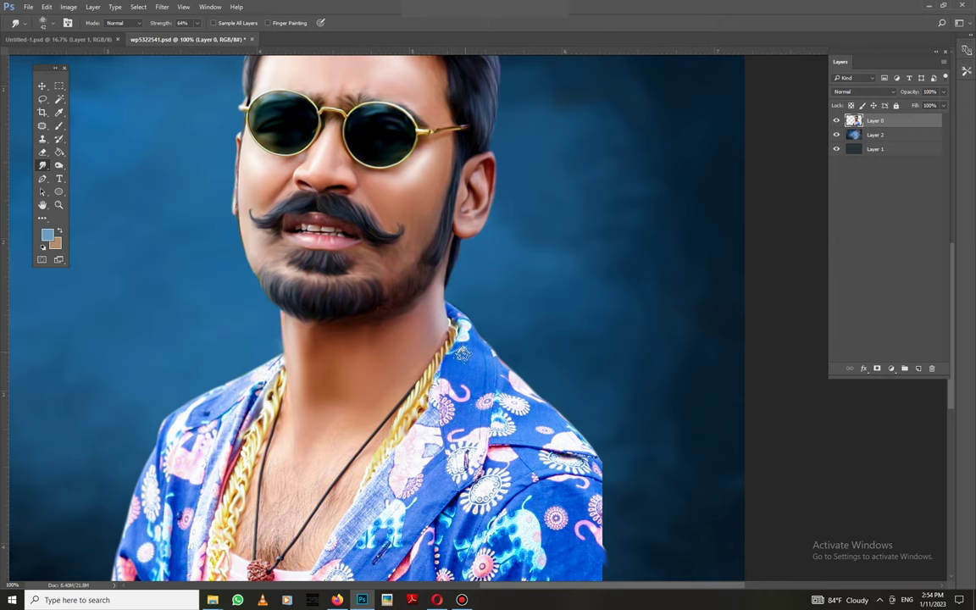
pyautogui.rightClick(620, 479)
pyautogui.press('Escape')
pyautogui.hotkey('ctrl', '-')
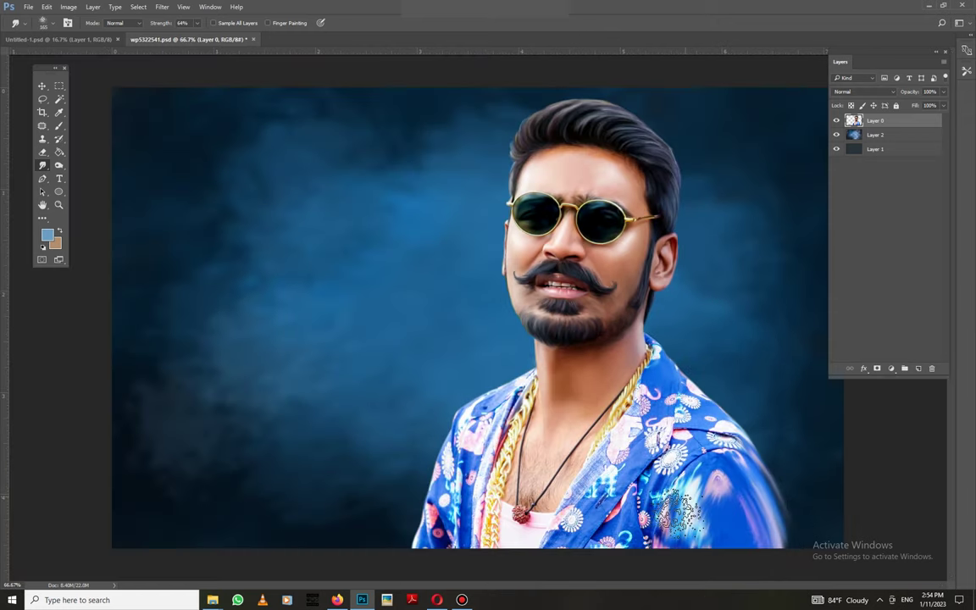
pyautogui.rightClick(606, 517)
pyautogui.press('Escape')
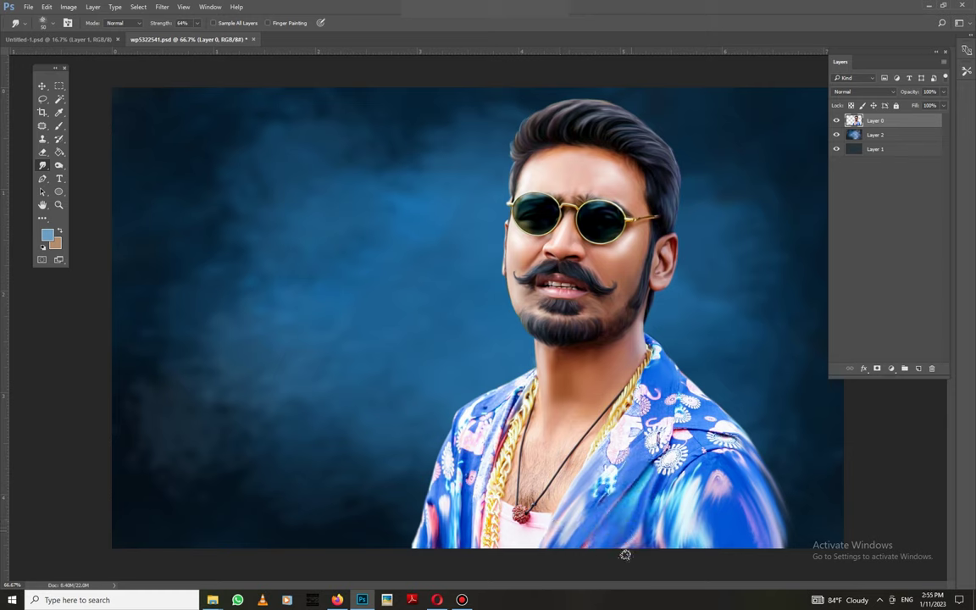
# Step: Smear the lower-right sleeve and left side of the shirt into streaks
pyautogui.moveTo(593, 479); pyautogui.dragTo(707, 475)
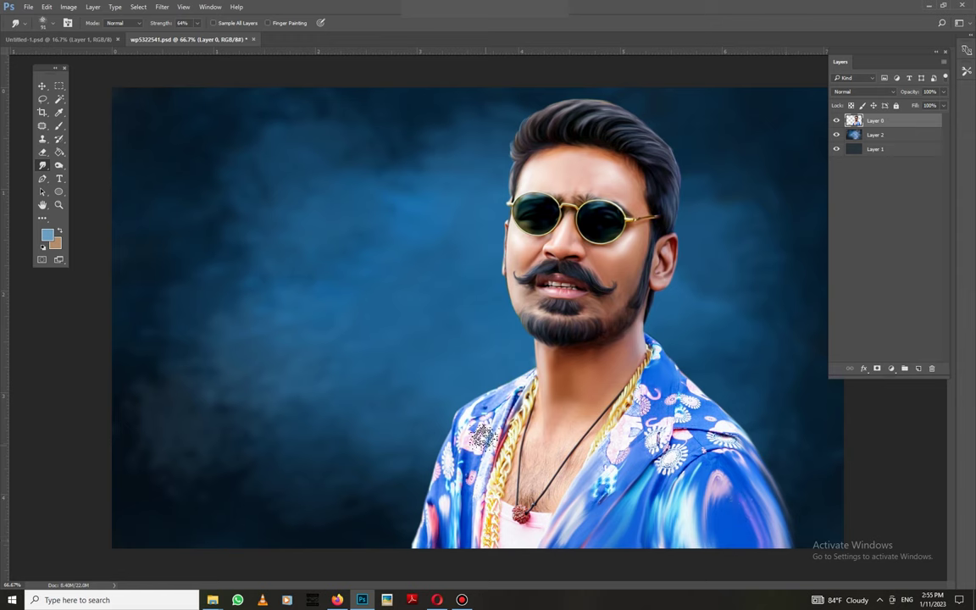
pyautogui.moveTo(482, 434); pyautogui.dragTo(386, 474)
pyautogui.press('4')
pyautogui.press('1')
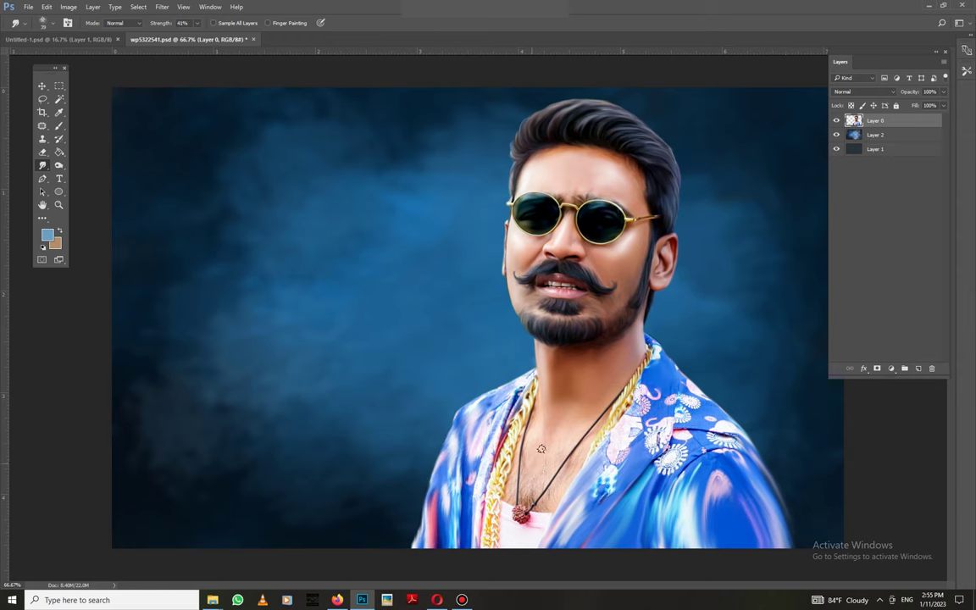
# Step: Smudge the chest hair near the pendant at 41% and confirm the +38 red Color Balance
pyautogui.scroll(1, 540, 450)
pyautogui.scroll(1, 644, 328)
pyautogui.moveTo(505, 410)
pyautogui.mouseDown()
pyautogui.moveTo(584, 415)
pyautogui.moveTo(534, 492)
pyautogui.moveTo(442, 366)
pyautogui.moveTo(498, 485)
pyautogui.mouseUp()
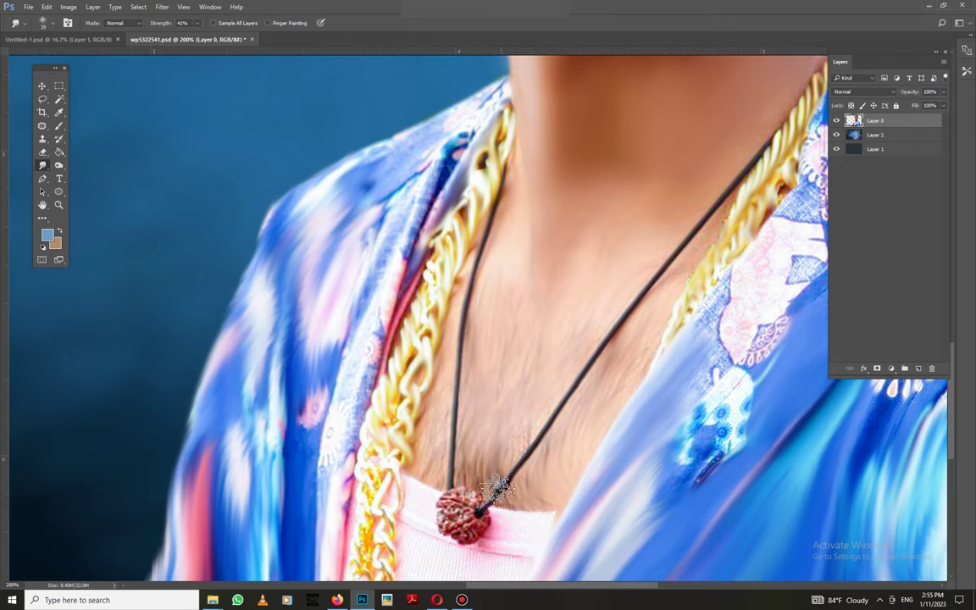
pyautogui.scroll(-3, 517, 475)
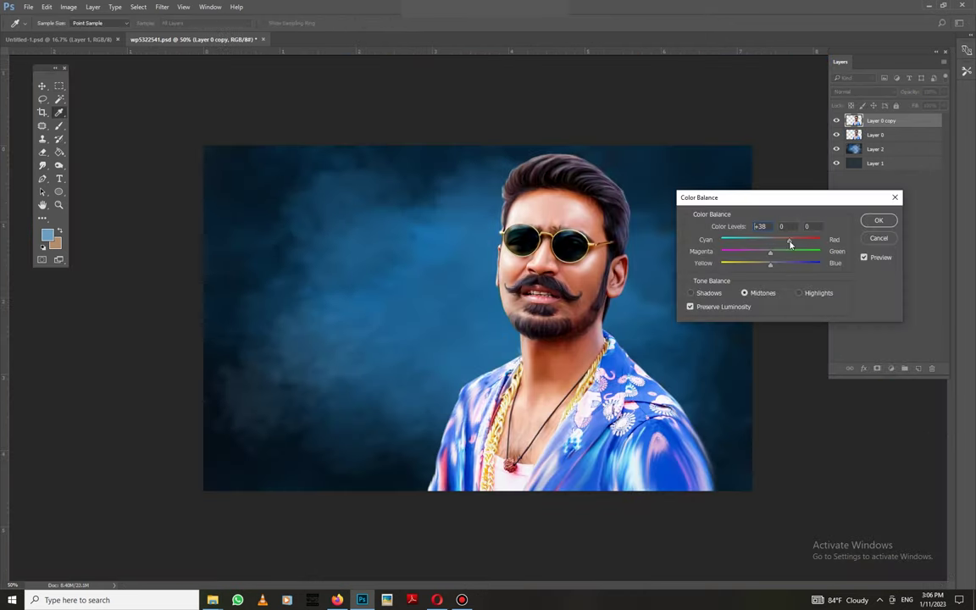
pyautogui.press('Return')
pyautogui.press('e')
pyautogui.rightClick(534, 212)
# Step: Reduce the Eraser brush size for the warmed copy
pyautogui.press('Return')
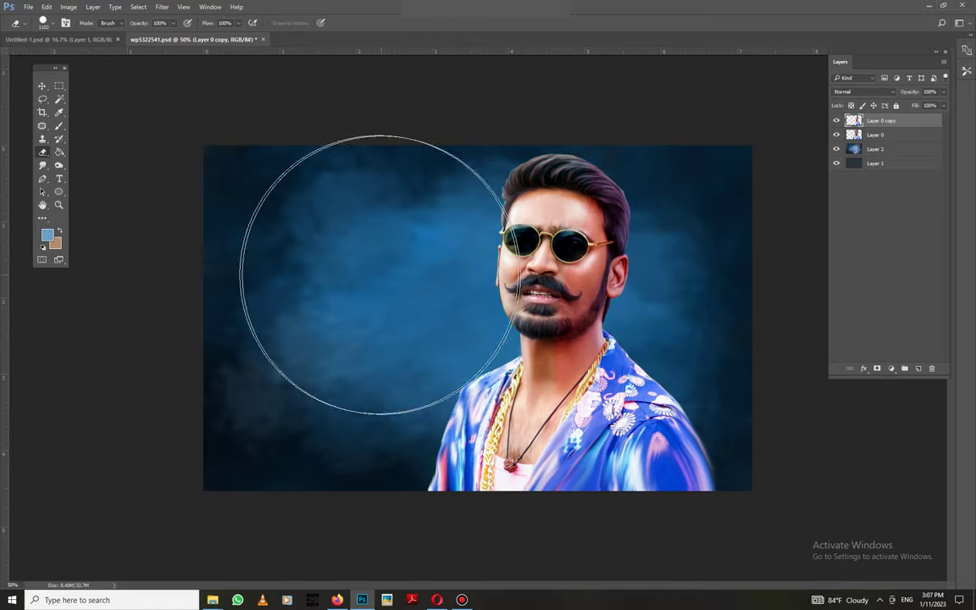
pyautogui.rightClick(556, 230)
pyautogui.press('Return')
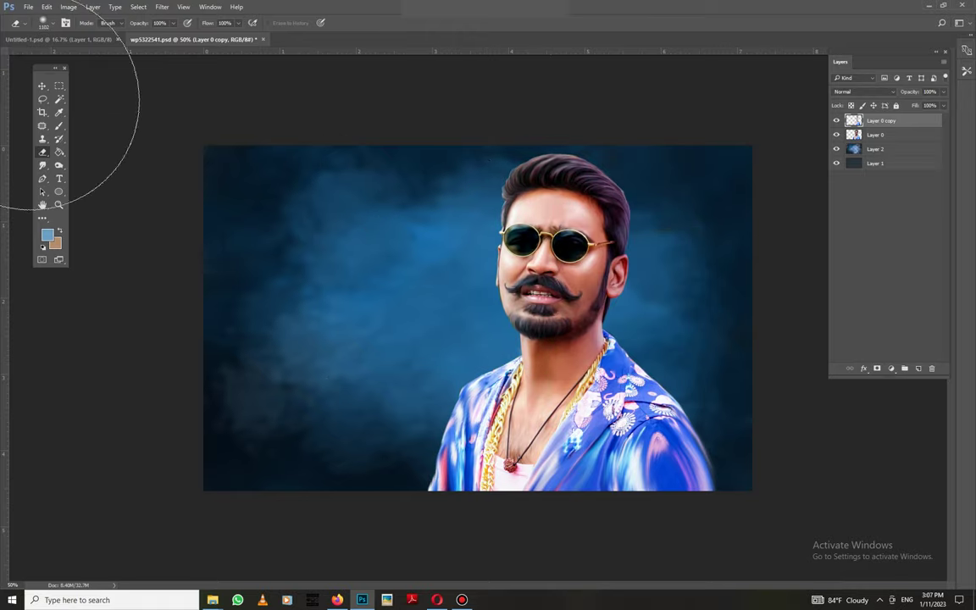
# Step: Merge the warmed Layer 0 copy down and open the Camera Raw filter
pyautogui.press('Delete')
pyautogui.rightClick(875, 121)
pyautogui.click(826, 170)
pyautogui.press('Return')
pyautogui.press('e')
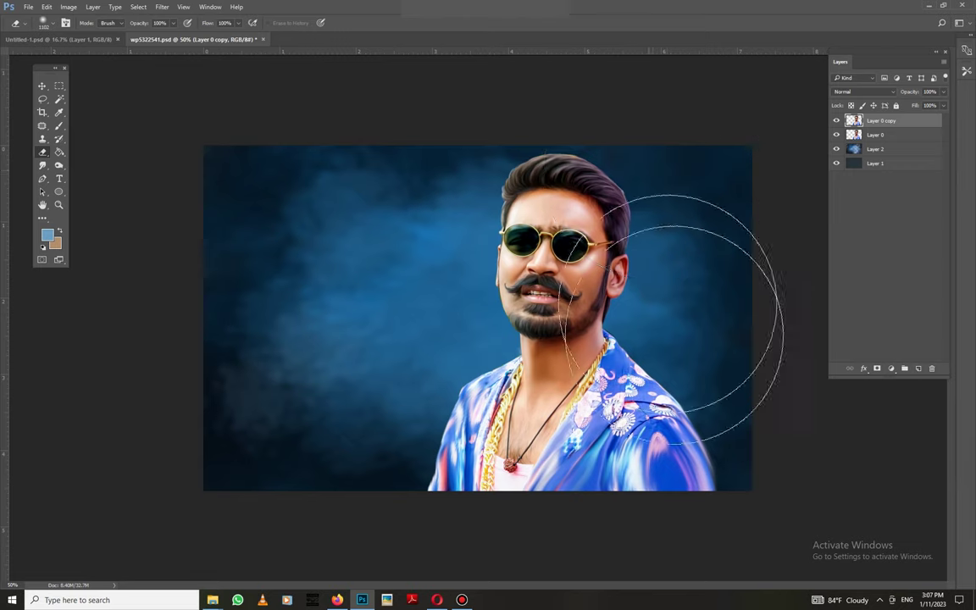
pyautogui.hotkey('ctrl', 'e')
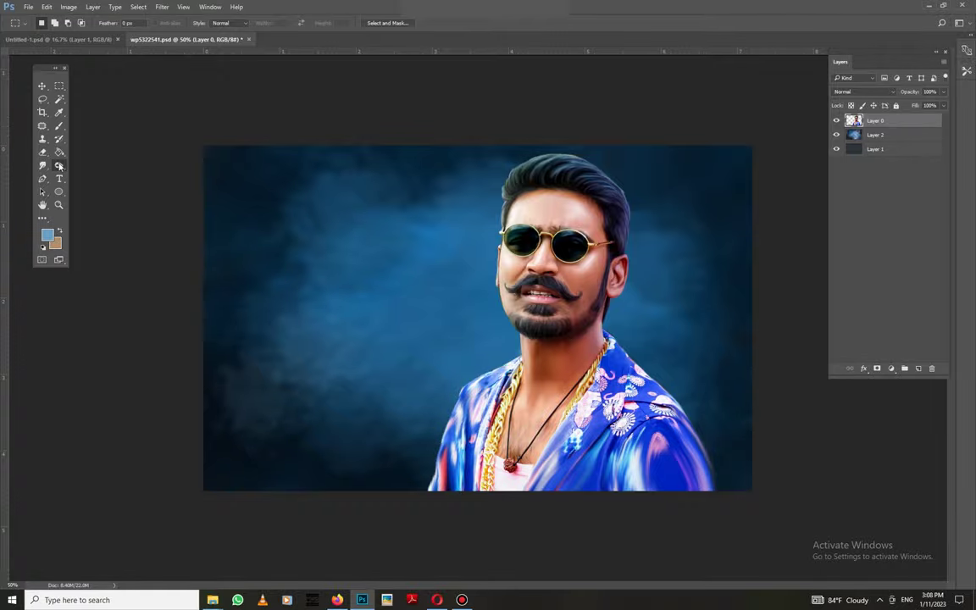
# Step: Set the Dodge tool to 39% exposure and shrink the brush
pyautogui.click(60, 166)
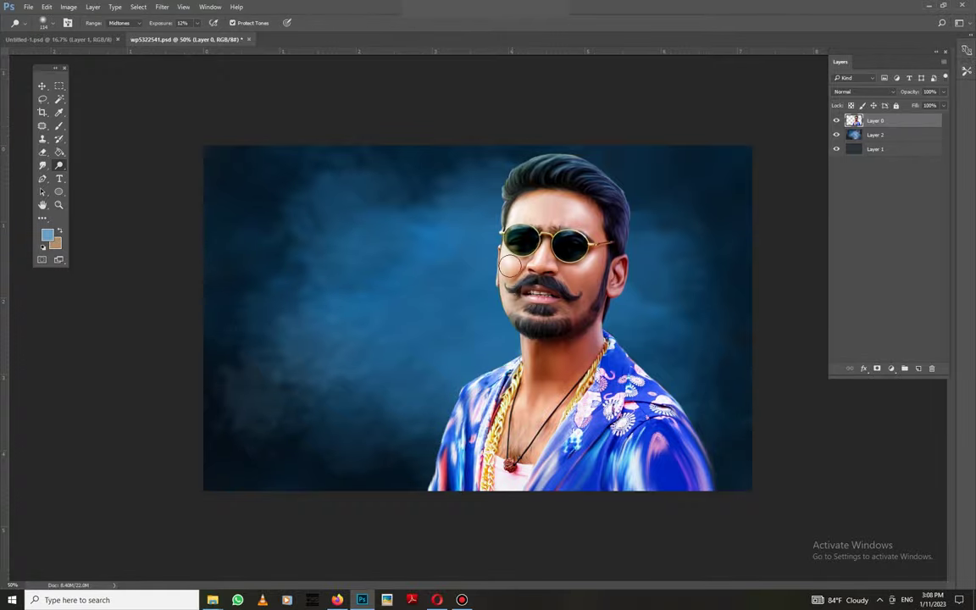
pyautogui.moveTo(201, 23); pyautogui.dragTo(216, 33)
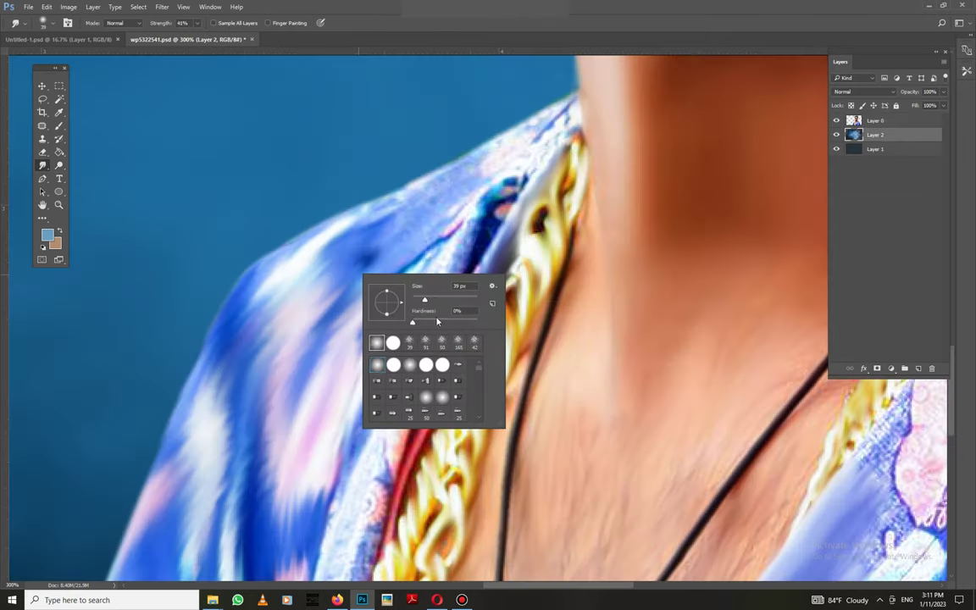
pyautogui.scroll(-2, 469, 339)
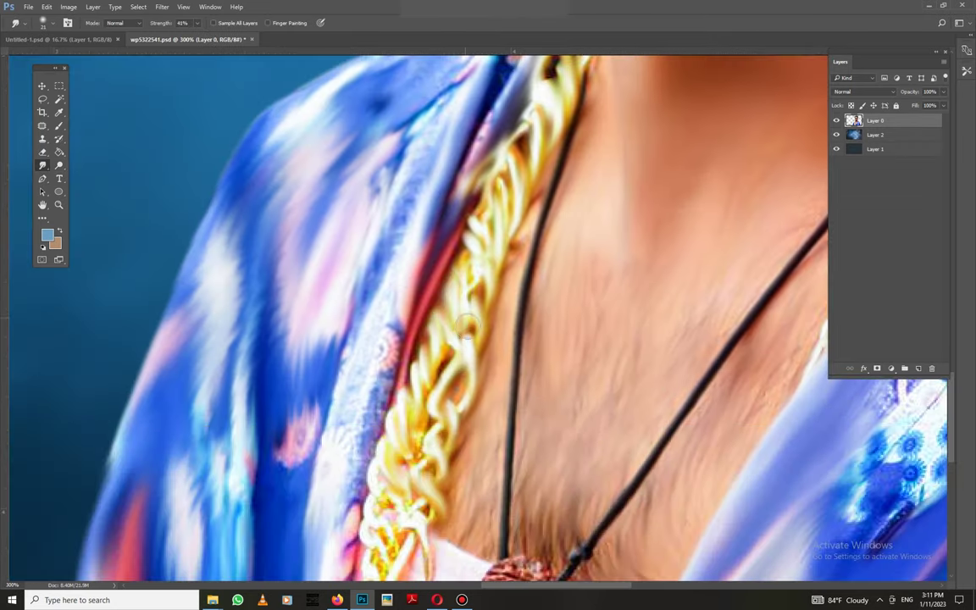
pyautogui.scroll(-2, 348, 370)
pyautogui.scroll(-2, 348, 370)
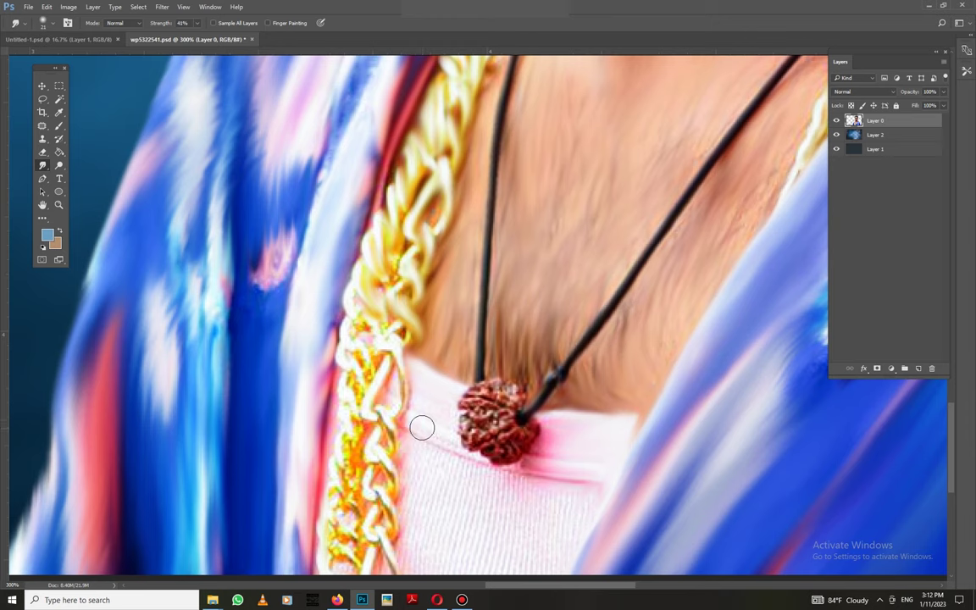
pyautogui.press('[')
pyautogui.press('[')
pyautogui.press('[')
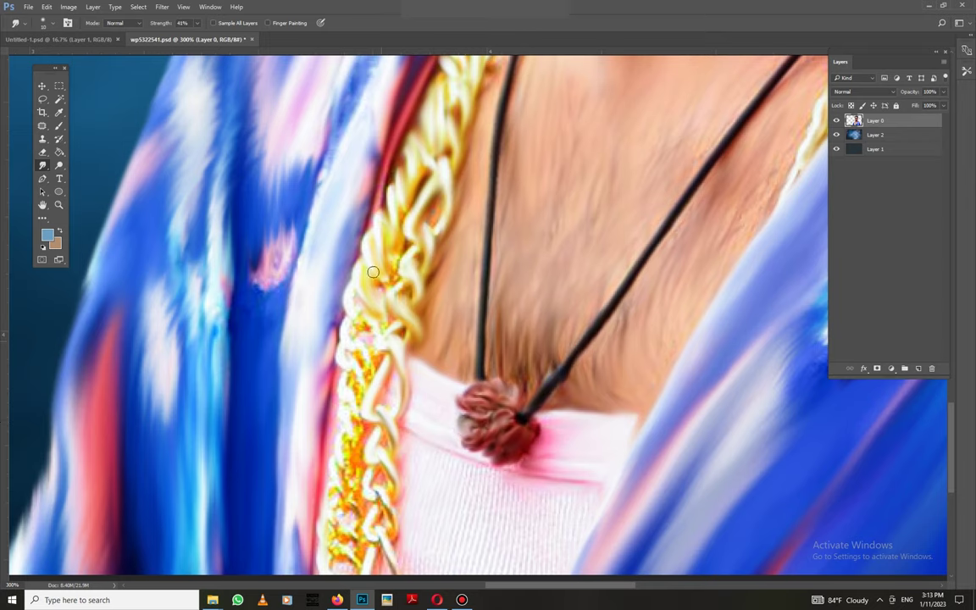
# Step: Smudge the shirt near the chain and up toward the collar, blending the pink pattern into blue
pyautogui.scroll(-3, 257, 453)
pyautogui.hscroll(5, 763, 261)
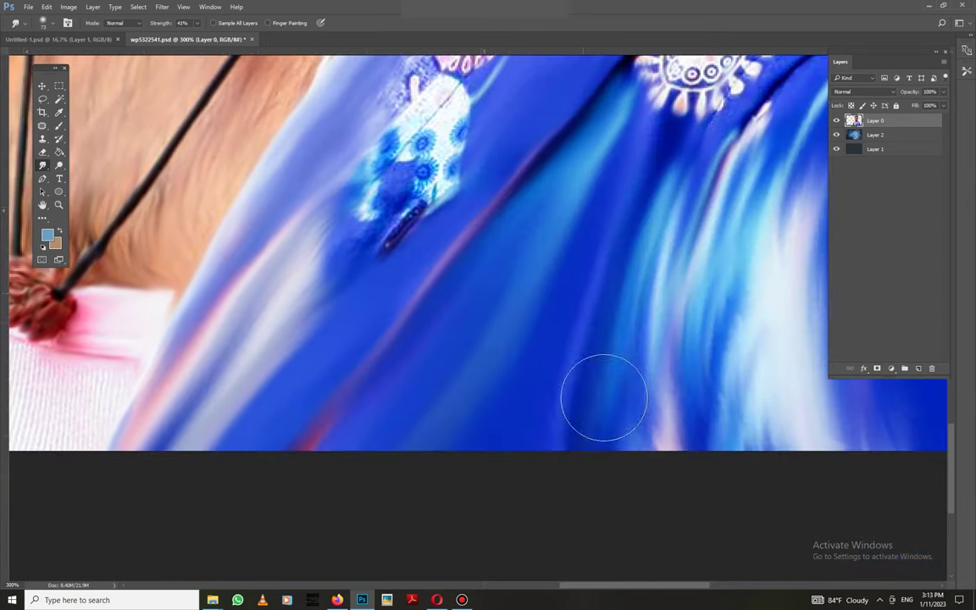
pyautogui.scroll(-2, 577, 492)
pyautogui.moveTo(288, 415)
pyautogui.mouseDown()
pyautogui.moveTo(342, 284)
pyautogui.moveTo(273, 434)
pyautogui.mouseUp()
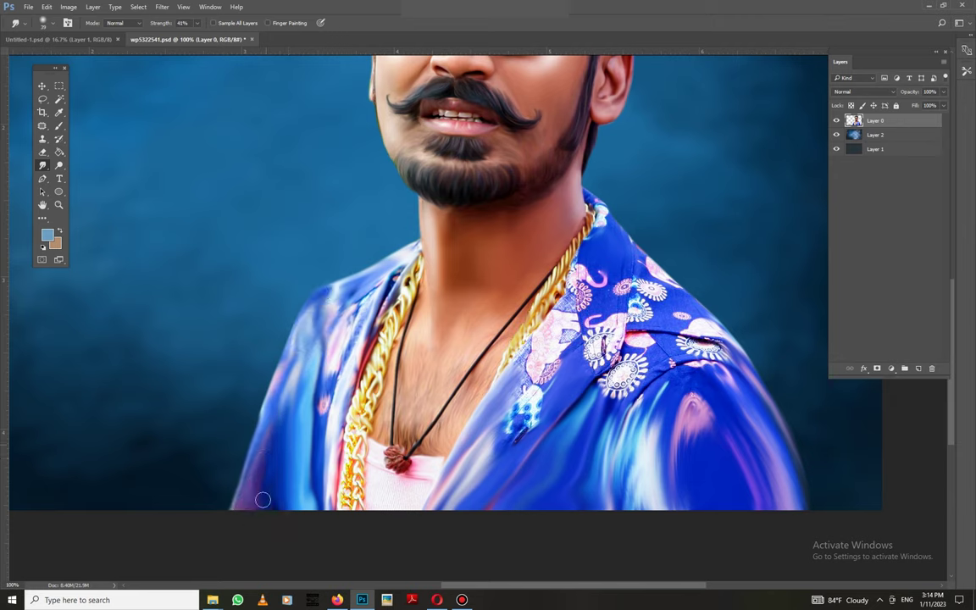
pyautogui.moveTo(527, 420); pyautogui.dragTo(508, 280)
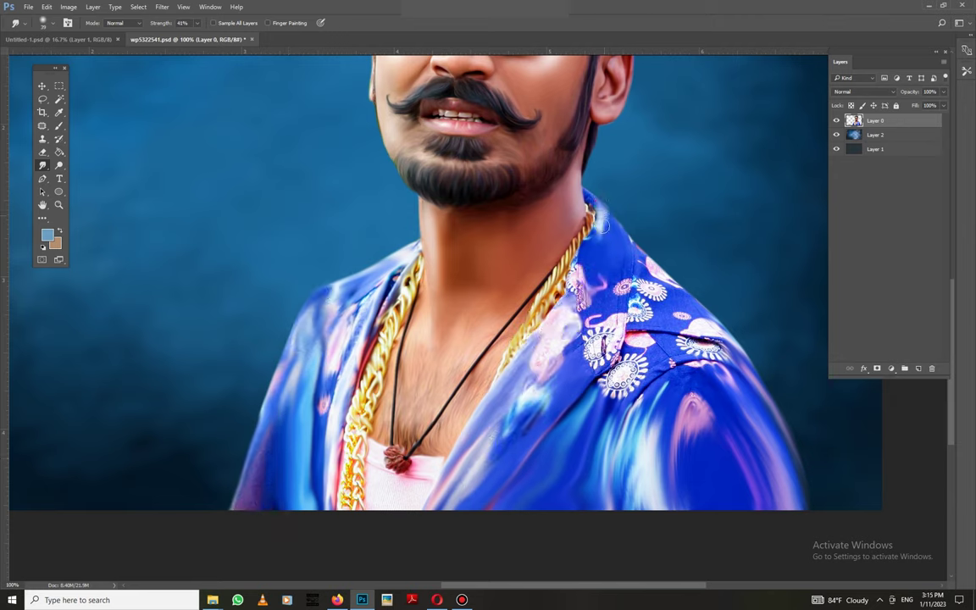
pyautogui.moveTo(576, 314); pyautogui.dragTo(623, 248)
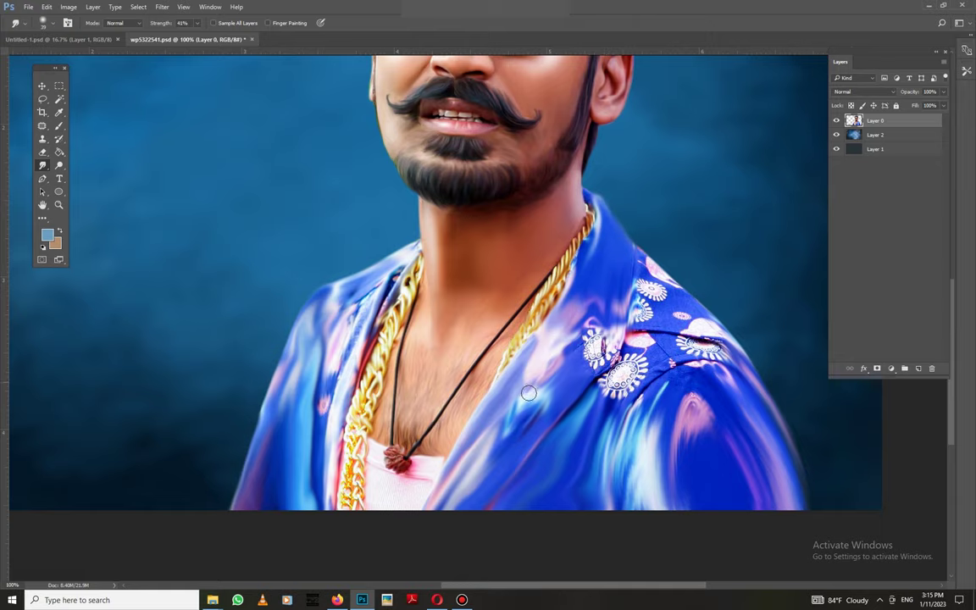
pyautogui.moveTo(509, 288); pyautogui.dragTo(438, 285)
# Step: Clone-stamp blue over the floral pattern on the collar, left shoulder and chest folds
pyautogui.press('s')
pyautogui.moveTo(466, 401)
pyautogui.mouseDown()
pyautogui.moveTo(458, 271)
pyautogui.moveTo(508, 373)
pyautogui.moveTo(468, 505)
pyautogui.mouseUp()
pyautogui.moveTo(526, 364)
pyautogui.mouseDown()
pyautogui.moveTo(710, 497)
pyautogui.moveTo(571, 484)
pyautogui.moveTo(630, 400)
pyautogui.mouseUp()
pyautogui.moveTo(514, 356)
pyautogui.mouseDown()
pyautogui.moveTo(458, 305)
pyautogui.moveTo(229, 339)
pyautogui.moveTo(203, 279)
pyautogui.mouseUp()
pyautogui.moveTo(373, 424); pyautogui.dragTo(492, 399)
pyautogui.moveTo(509, 323); pyautogui.dragTo(592, 358)
# Step: Pick navy as the foreground colour for the Brush
pyautogui.click(47, 235)
pyautogui.click(382, 321)
pyautogui.press('b')
pyautogui.rightClick(598, 377)
# Step: Paint navy shading along the collar and a dark fold on the right of the shirt
pyautogui.moveTo(652, 340)
pyautogui.mouseDown()
pyautogui.moveTo(558, 335)
pyautogui.moveTo(416, 504)
pyautogui.mouseUp()
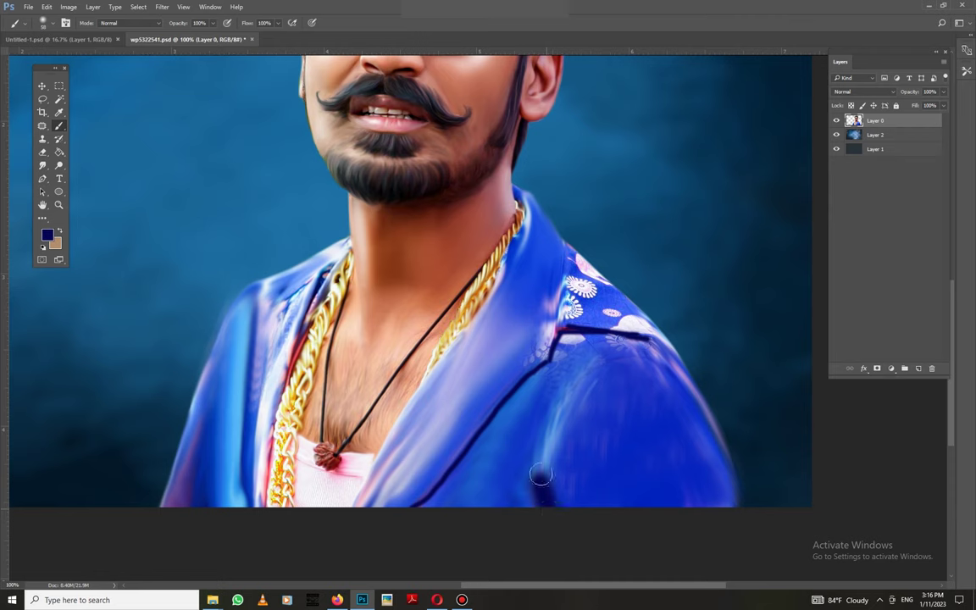
pyautogui.moveTo(541, 475); pyautogui.dragTo(543, 408)
pyautogui.moveTo(244, 363); pyautogui.dragTo(304, 267)
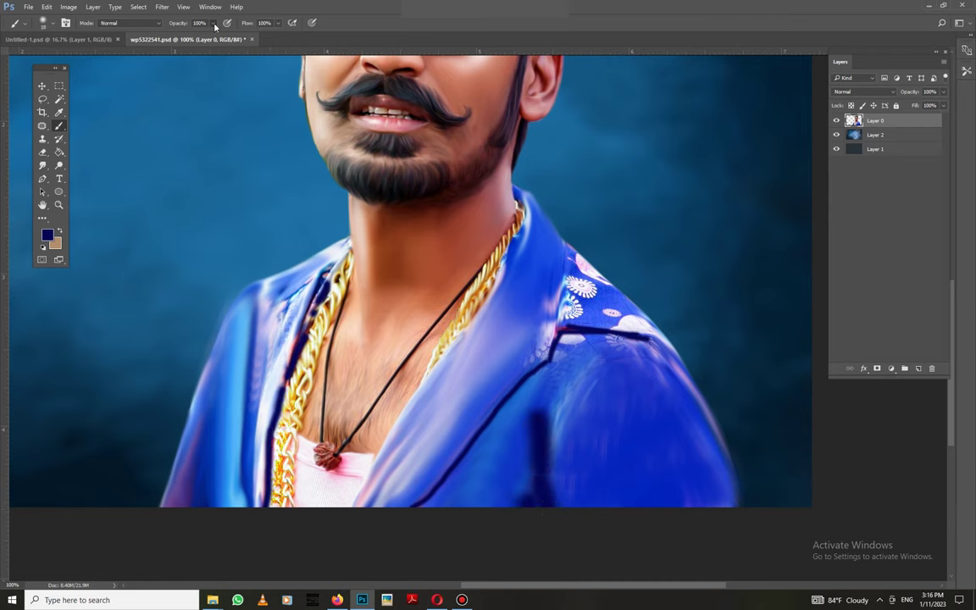
pyautogui.rightClick(644, 339)
pyautogui.press('Escape')
pyautogui.rightClick(484, 436)
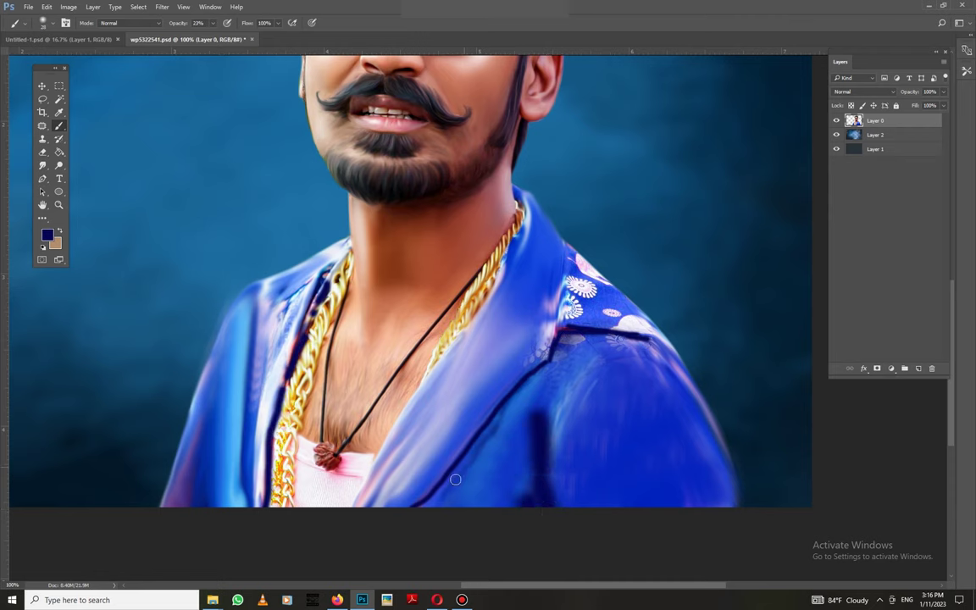
pyautogui.press('Escape')
# Step: Shade the shirt's left edge in navy, then zoom out to the whole portrait
pyautogui.moveTo(233, 432); pyautogui.dragTo(199, 348)
pyautogui.moveTo(203, 449); pyautogui.dragTo(195, 297)
pyautogui.press('r')
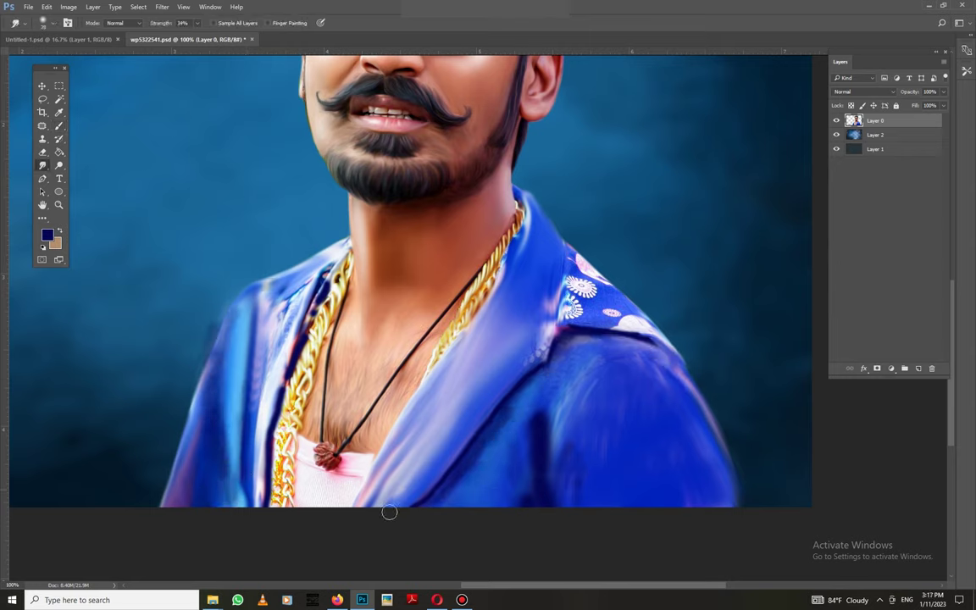
pyautogui.press('s')
pyautogui.hotkey('ctrl', '-')
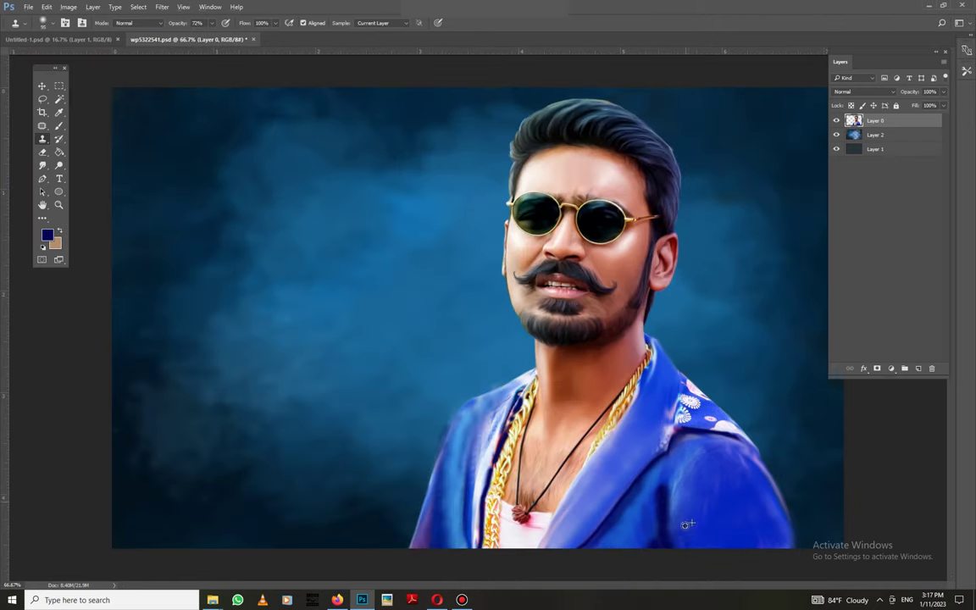
# Step: Choose a Dodge brush tip, zoom in on the chest, and return to Smudge
pyautogui.press('o')
pyautogui.rightClick(697, 207)
pyautogui.click(675, 367)
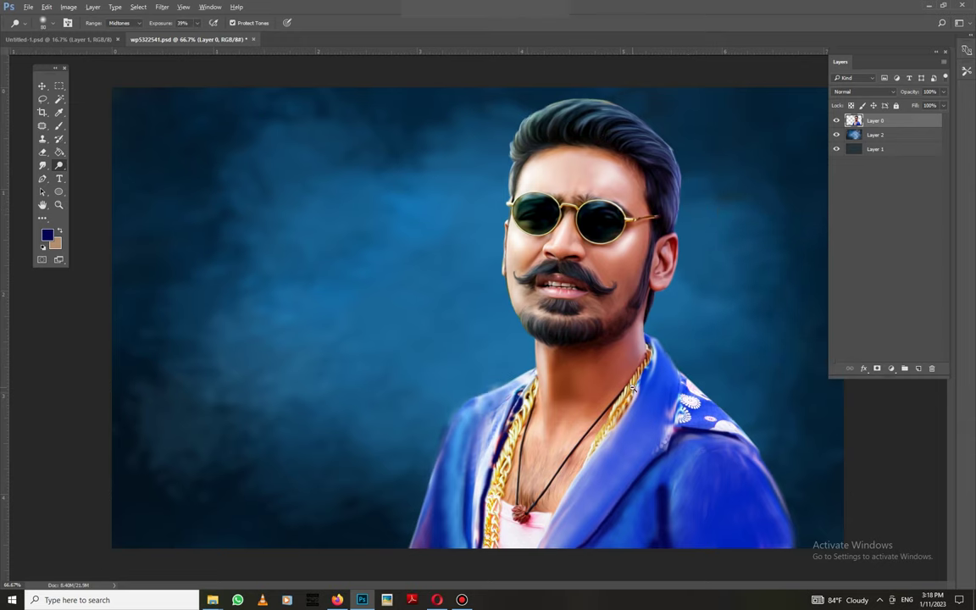
pyautogui.hotkey('ctrl', '+')
pyautogui.scroll(-2, 515, 388)
pyautogui.press('r')
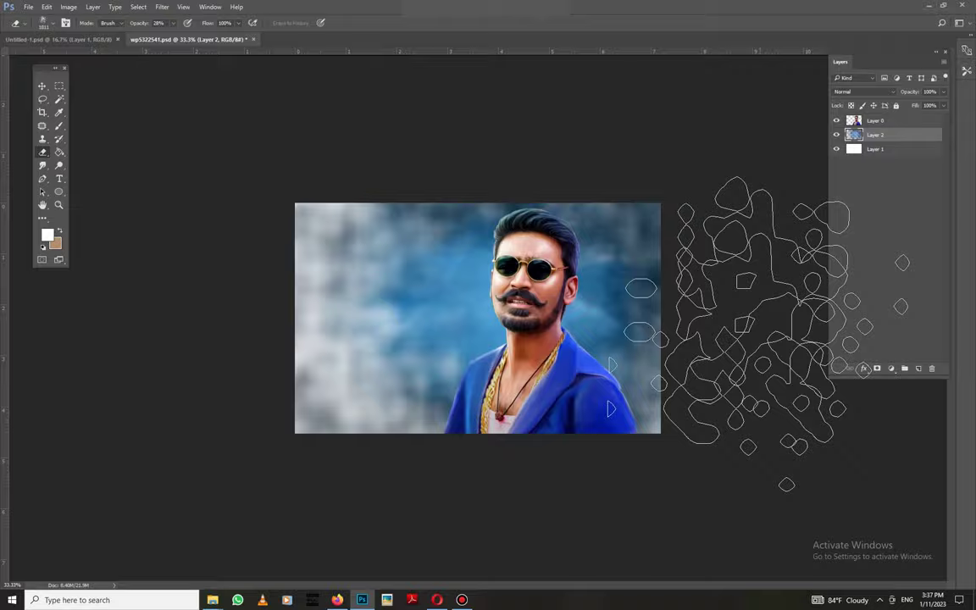
# Step: Set the foreground colour to a blue painting colour
pyautogui.click(46, 235)
pyautogui.click(251, 381)
pyautogui.click(381, 320)
pyautogui.press('b')
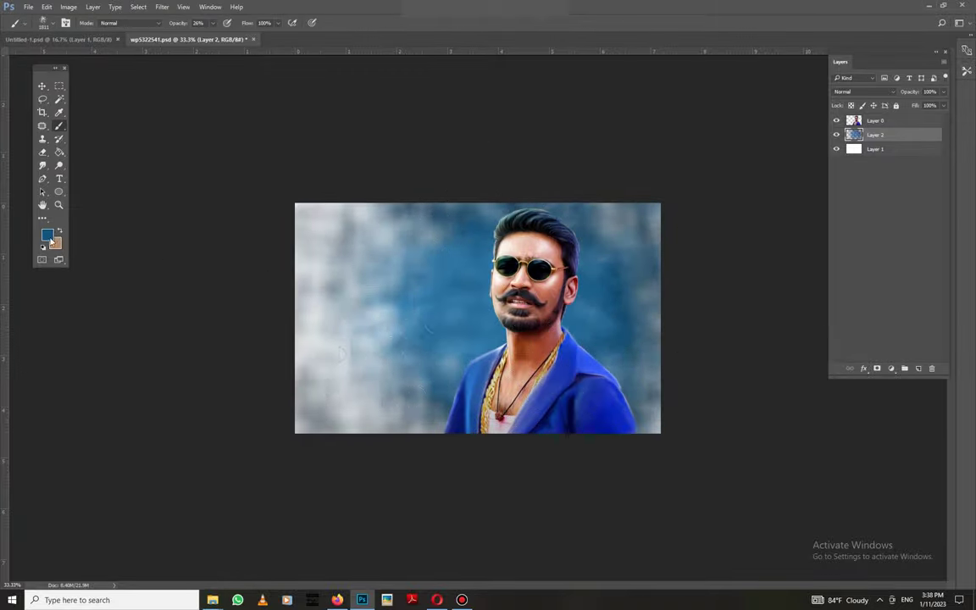
# Step: Switch from the brush to the Eraser with a soft round tip
pyautogui.rightClick(543, 447)
pyautogui.press('Escape')
pyautogui.rightClick(356, 309)
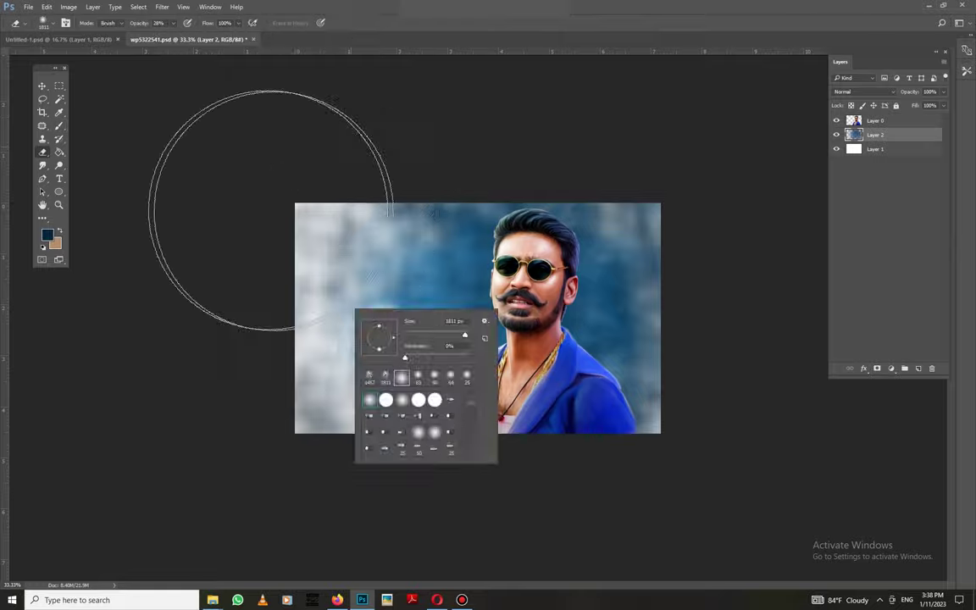
pyautogui.press('Escape')
pyautogui.press('e')
pyautogui.rightClick(568, 397)
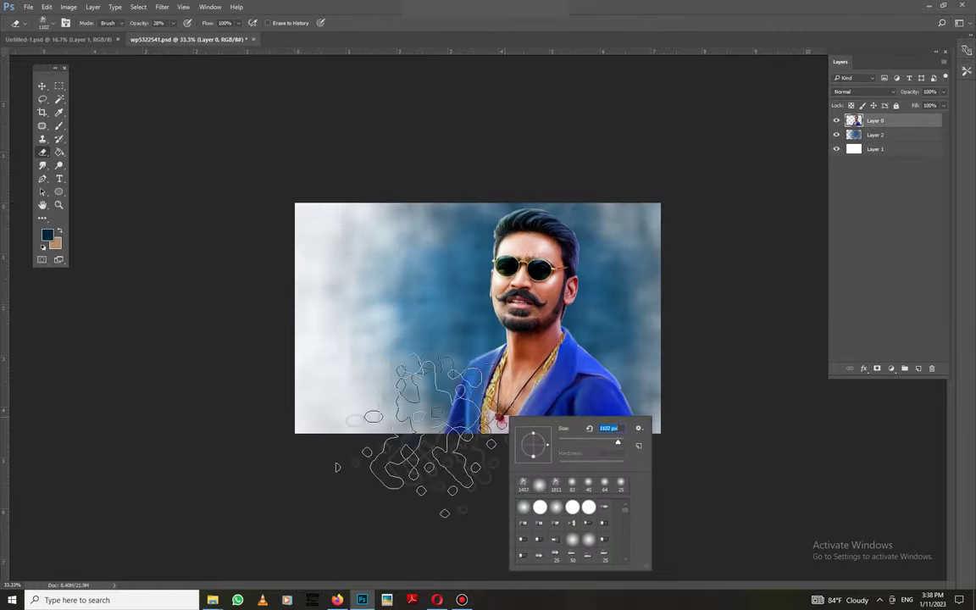
pyautogui.press('Escape')
pyautogui.rightClick(415, 464)
pyautogui.doubleClick(501, 506)
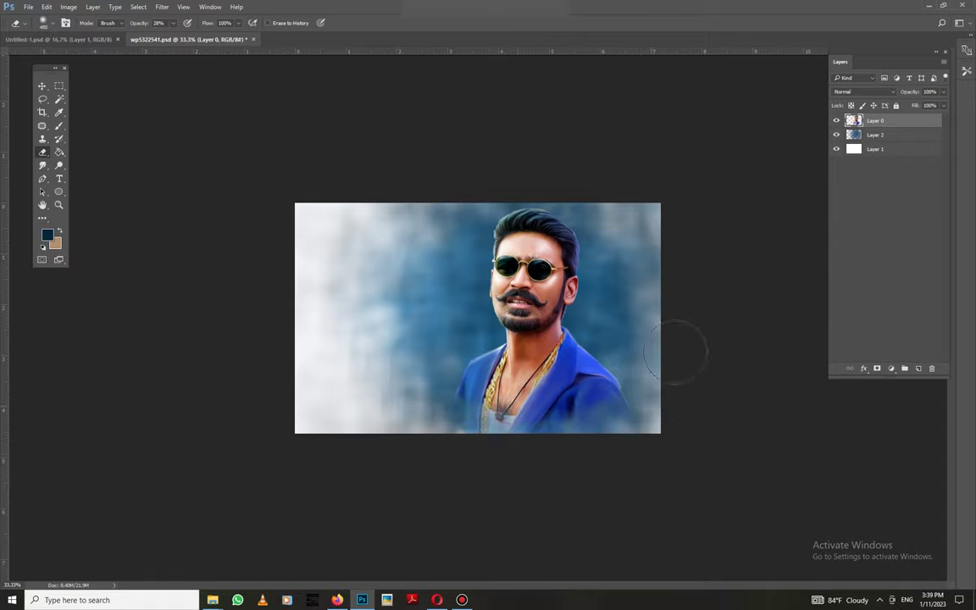
# Step: Undo a stray erase stroke and an accidental transform skew
pyautogui.hotkey('ctrl', 'alt', 'z')
pyautogui.rightClick(391, 204)
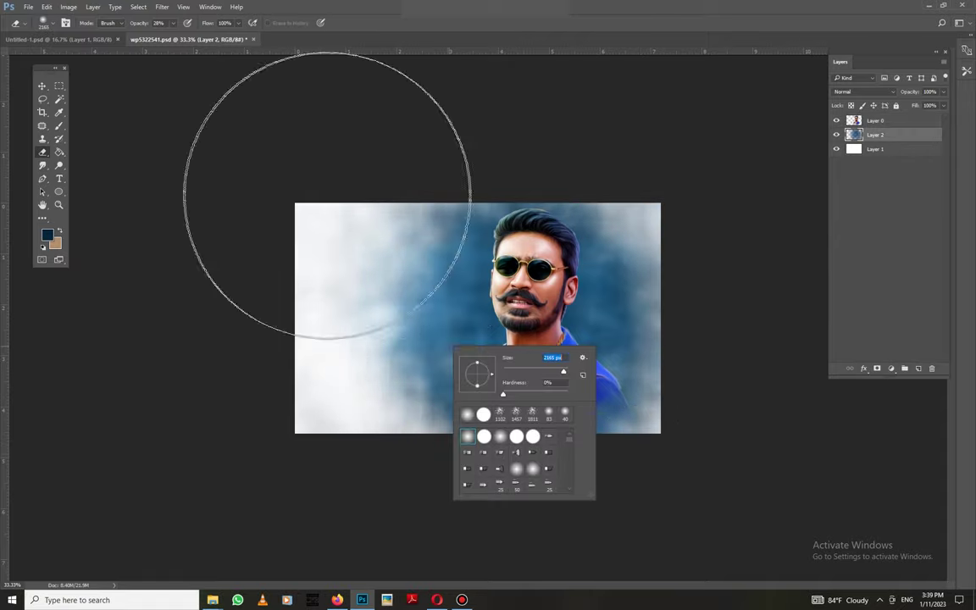
pyautogui.press('Escape')
pyautogui.hotkey('ctrl', 't')
pyautogui.moveTo(294, 431); pyautogui.dragTo(290, 455)
pyautogui.press('Return')
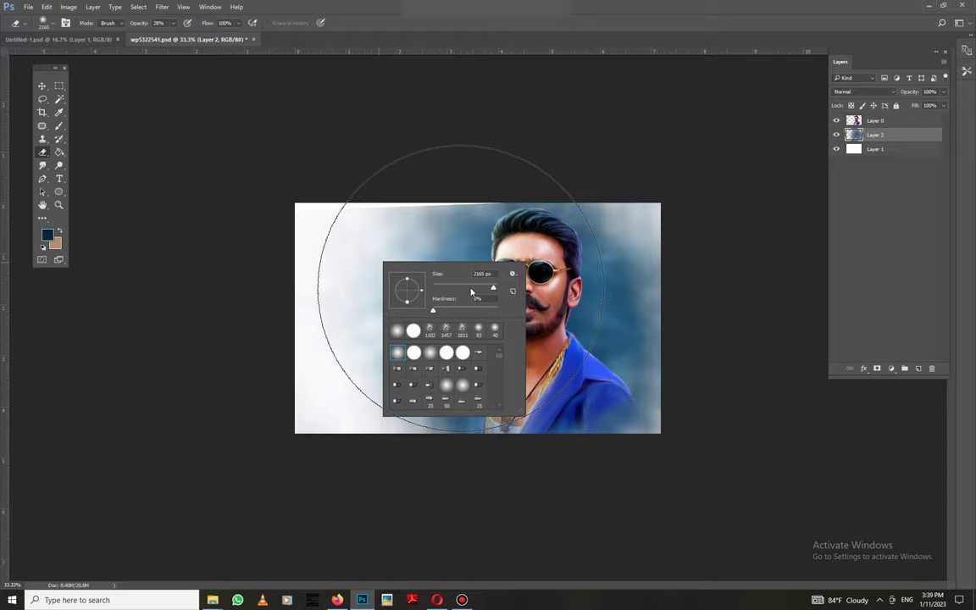
pyautogui.hotkey('ctrl', 'z')
# Step: Zoom out to the whole canvas and enlarge the soft eraser to about 2165 px
pyautogui.hotkey('ctrl', '-')
pyautogui.hotkey('alt', ']')
pyautogui.rightClick(608, 402)
pyautogui.rightClick(477, 402)
pyautogui.press('Escape')
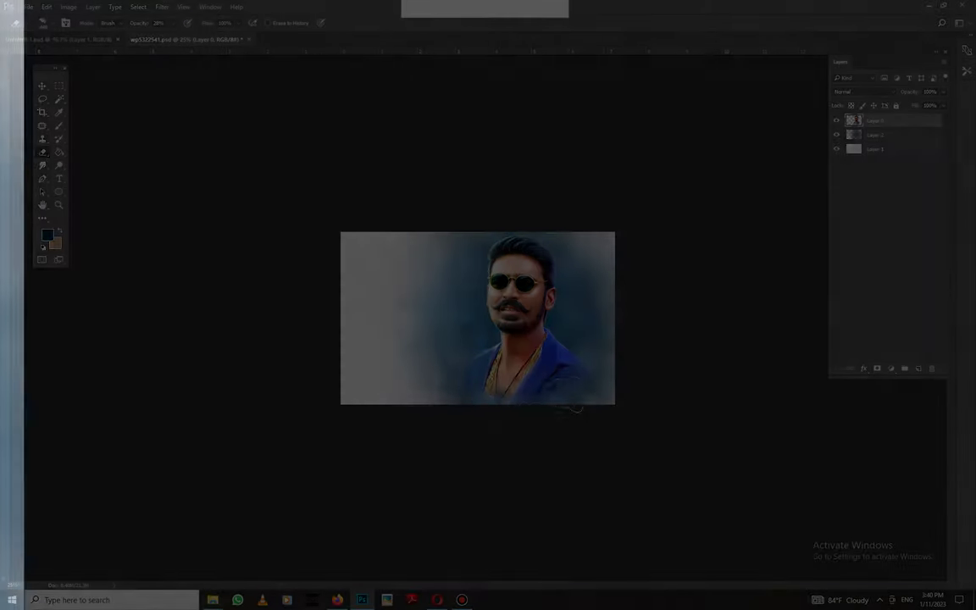